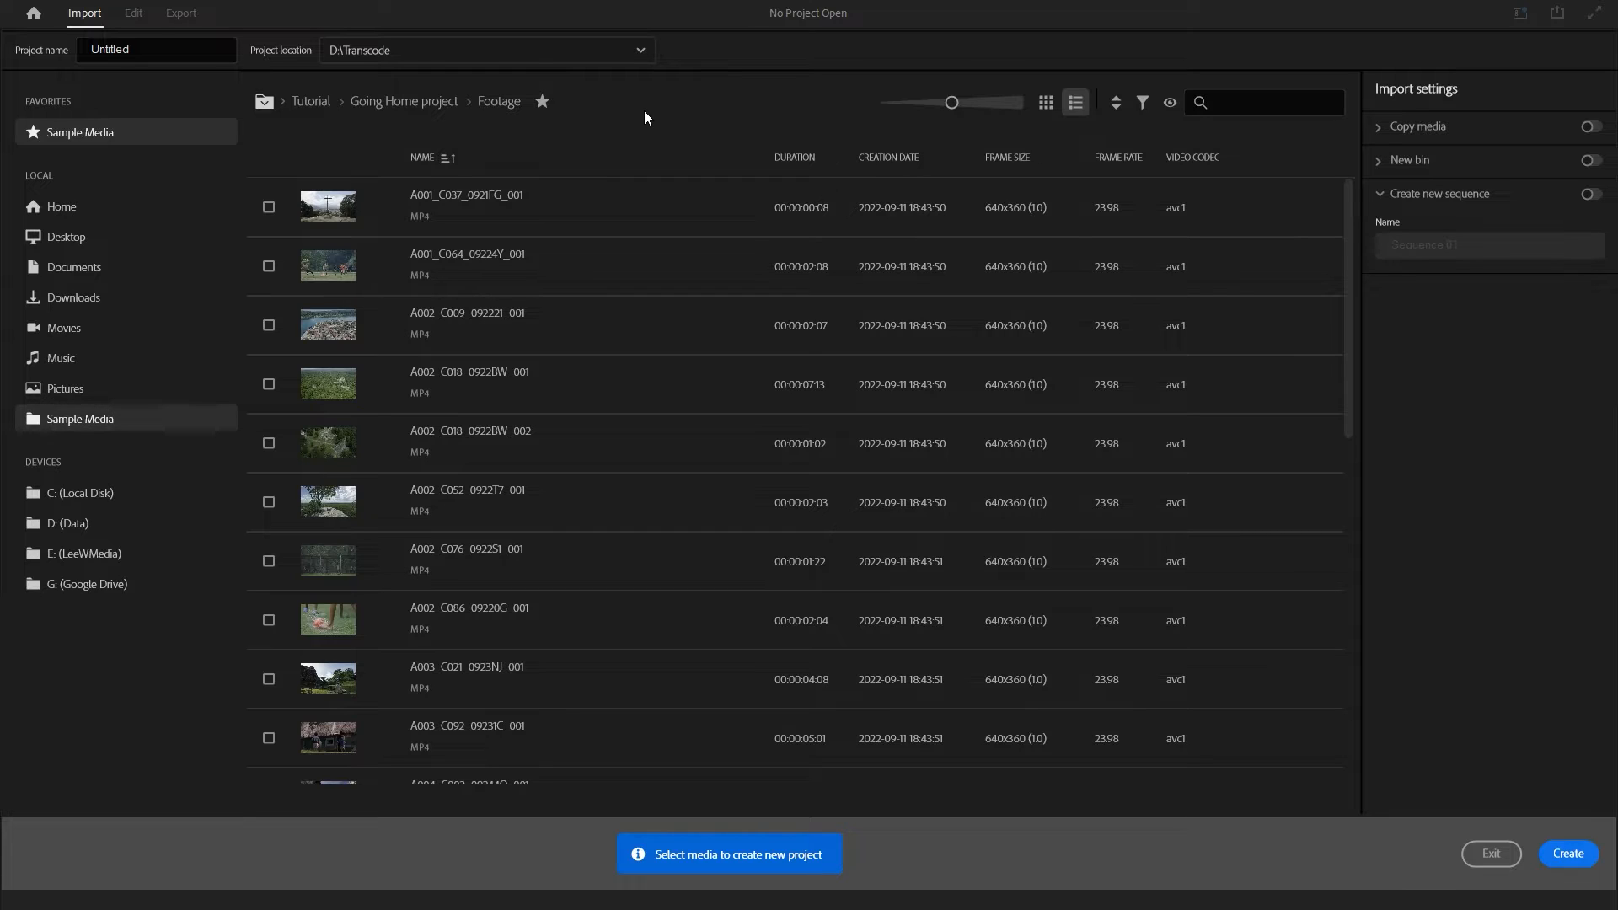
Switch to File Explorer and examine the AerialMontage folder structure on Data (D:), including the 02. Video and 03. Audio subfolders.
key(alt+Tab)
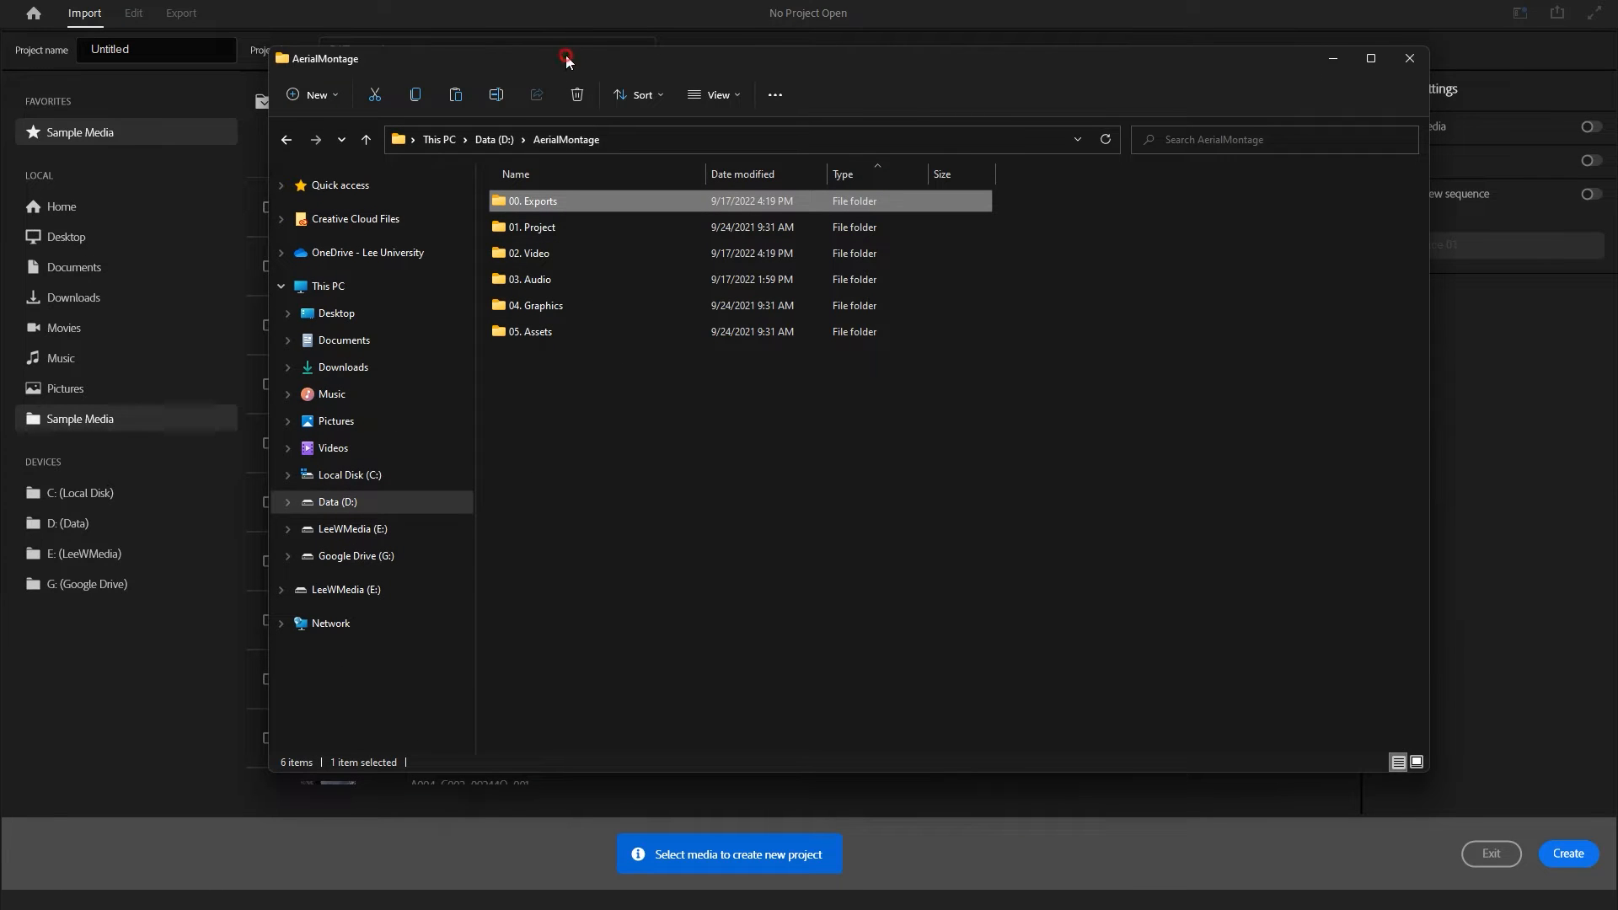
click(361, 504)
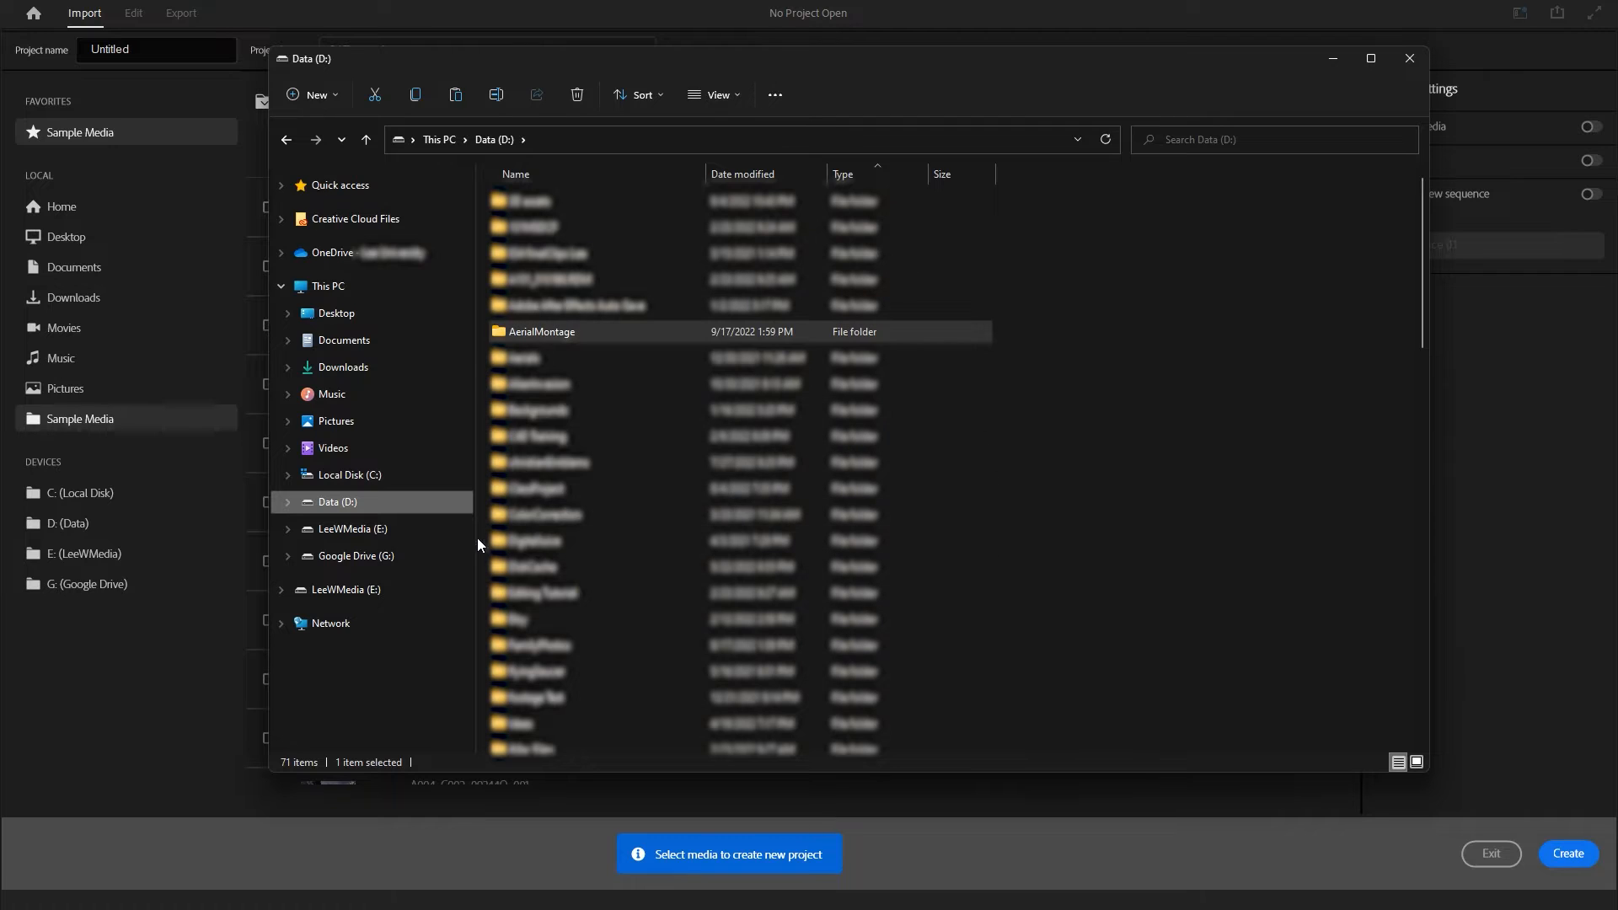
double_click(548, 333)
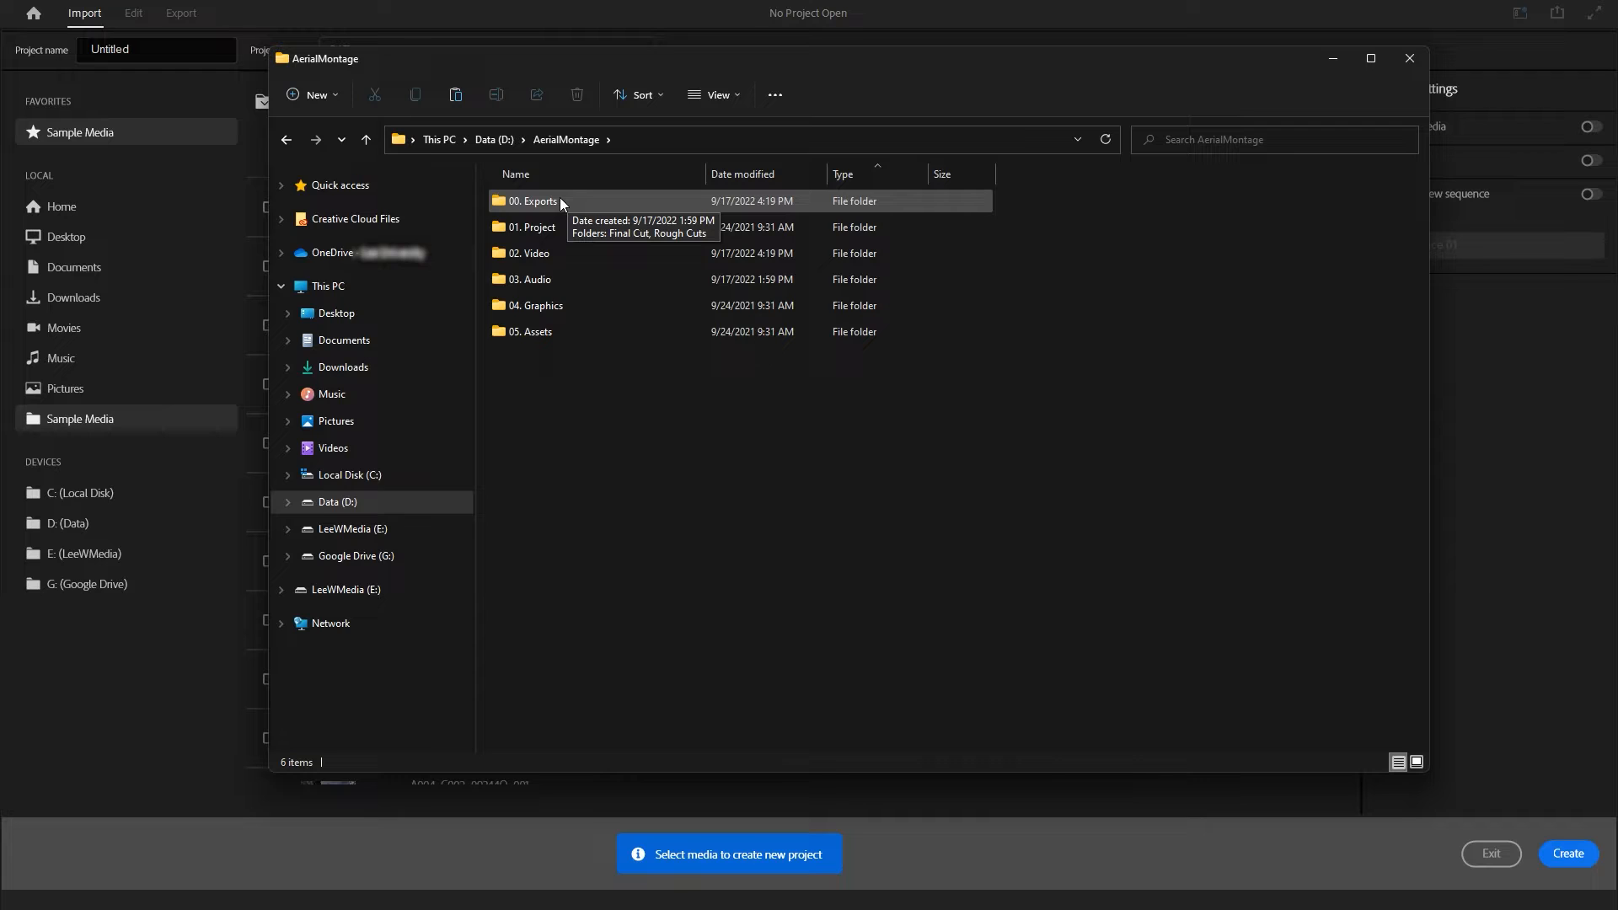
double_click(554, 255)
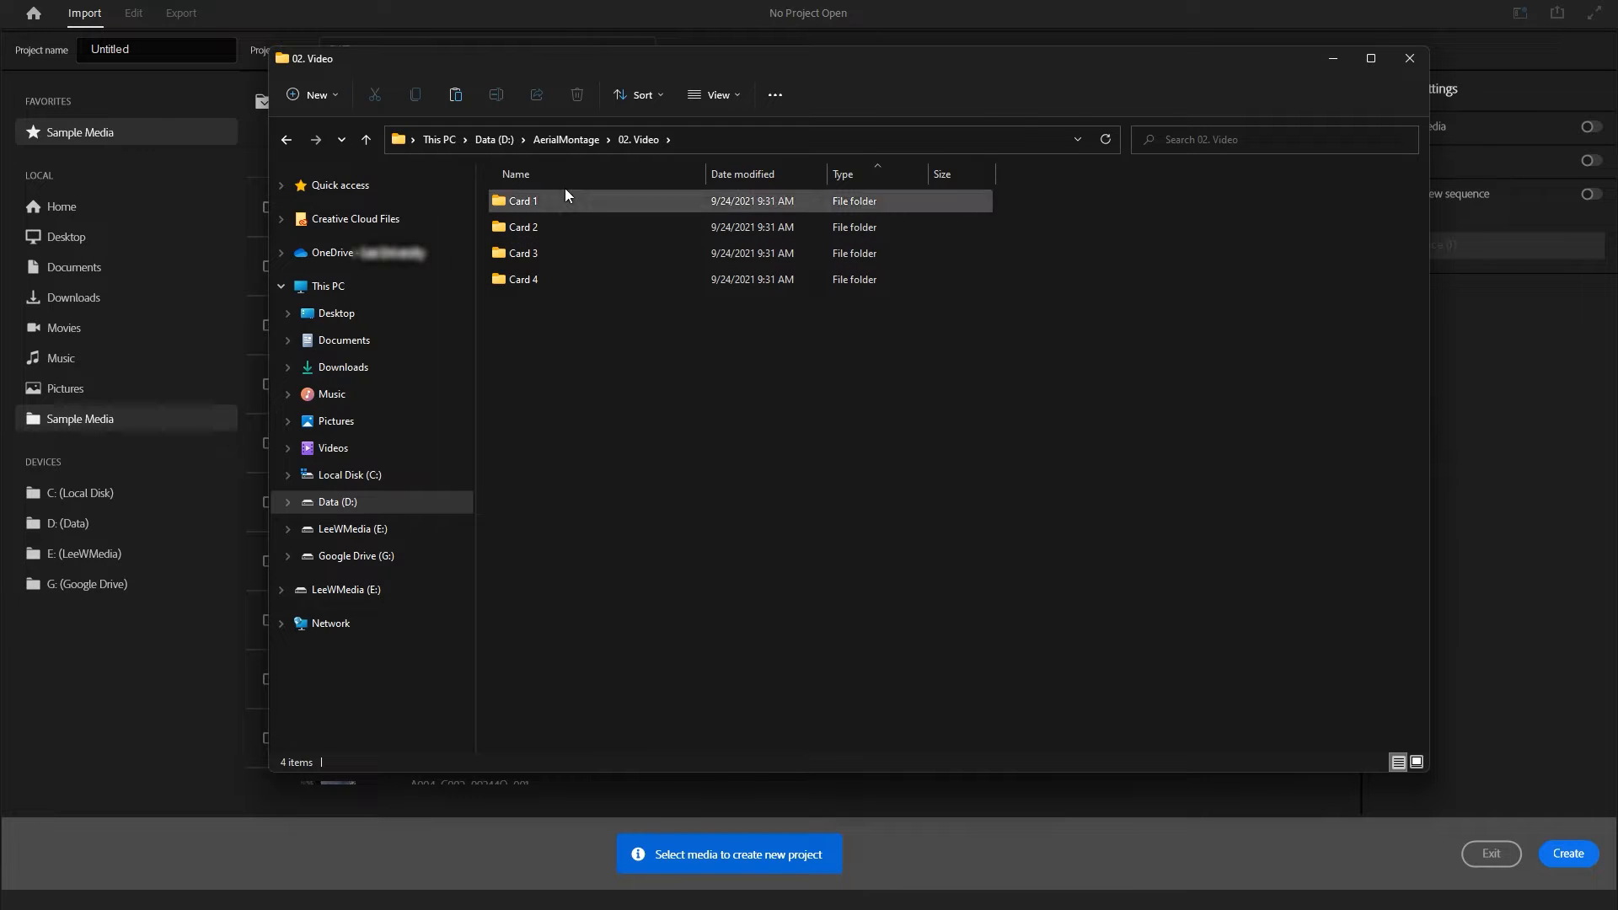
click(568, 147)
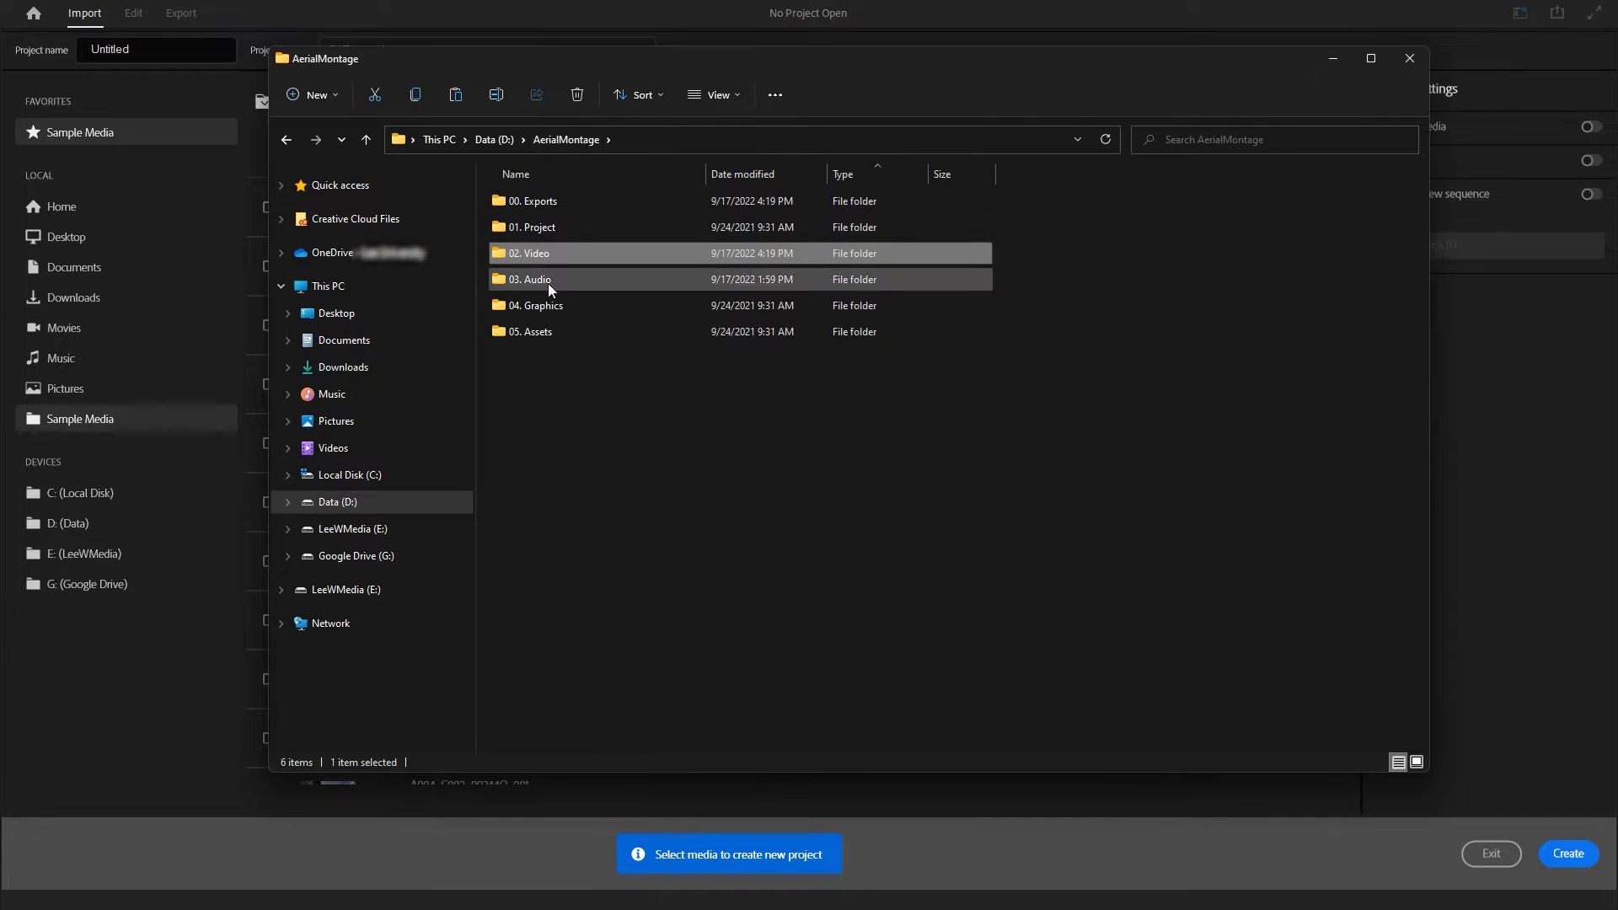
double_click(548, 279)
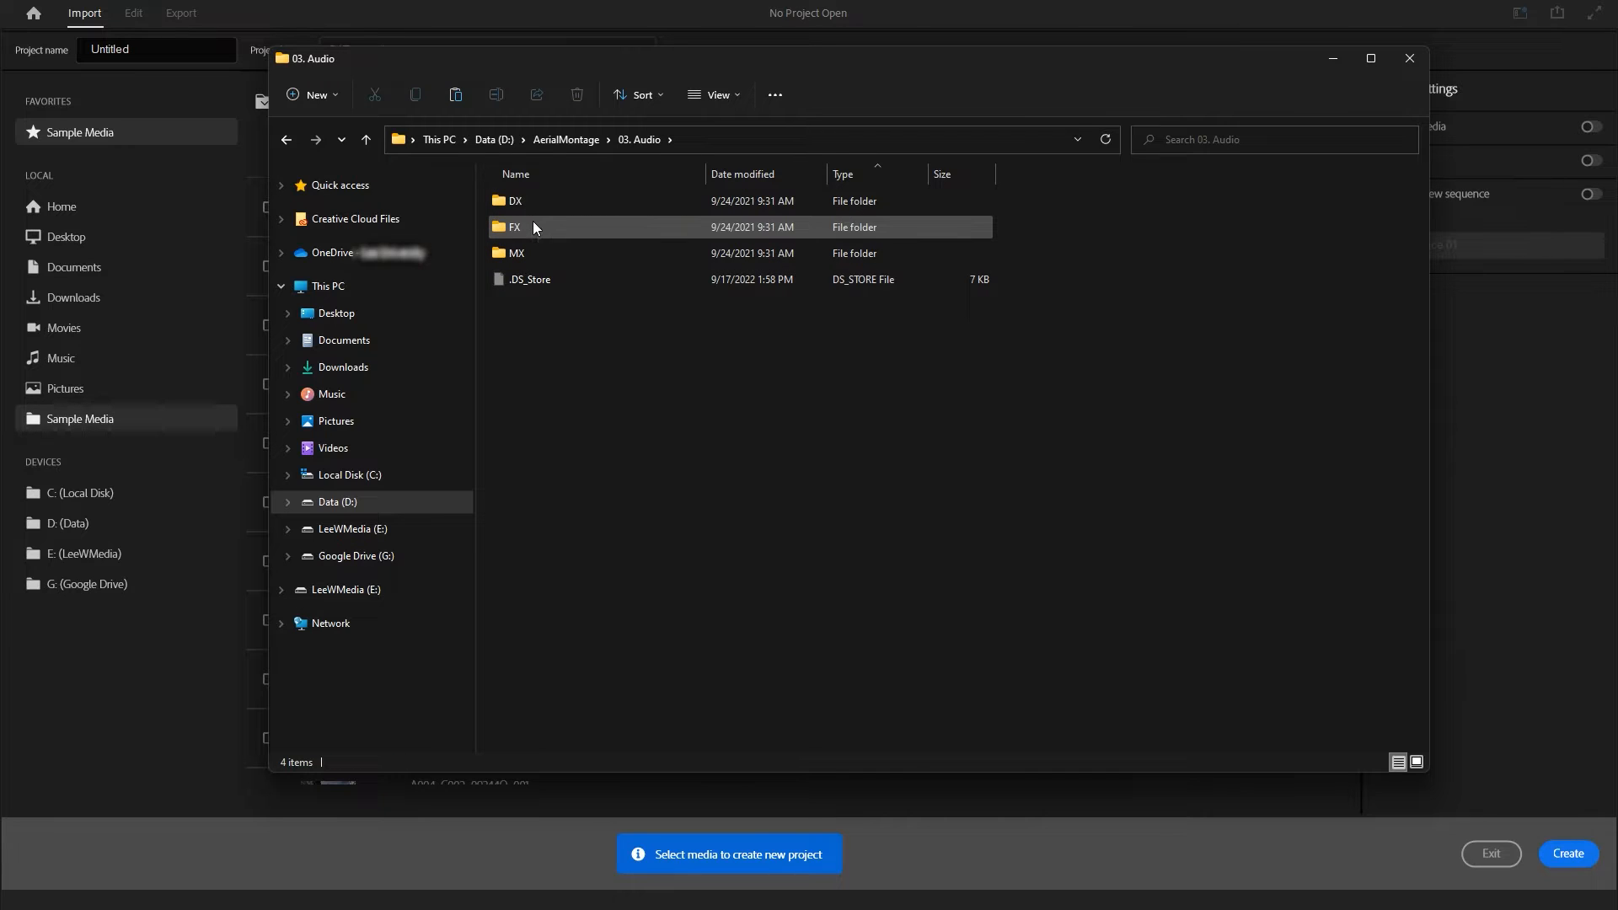
click(576, 141)
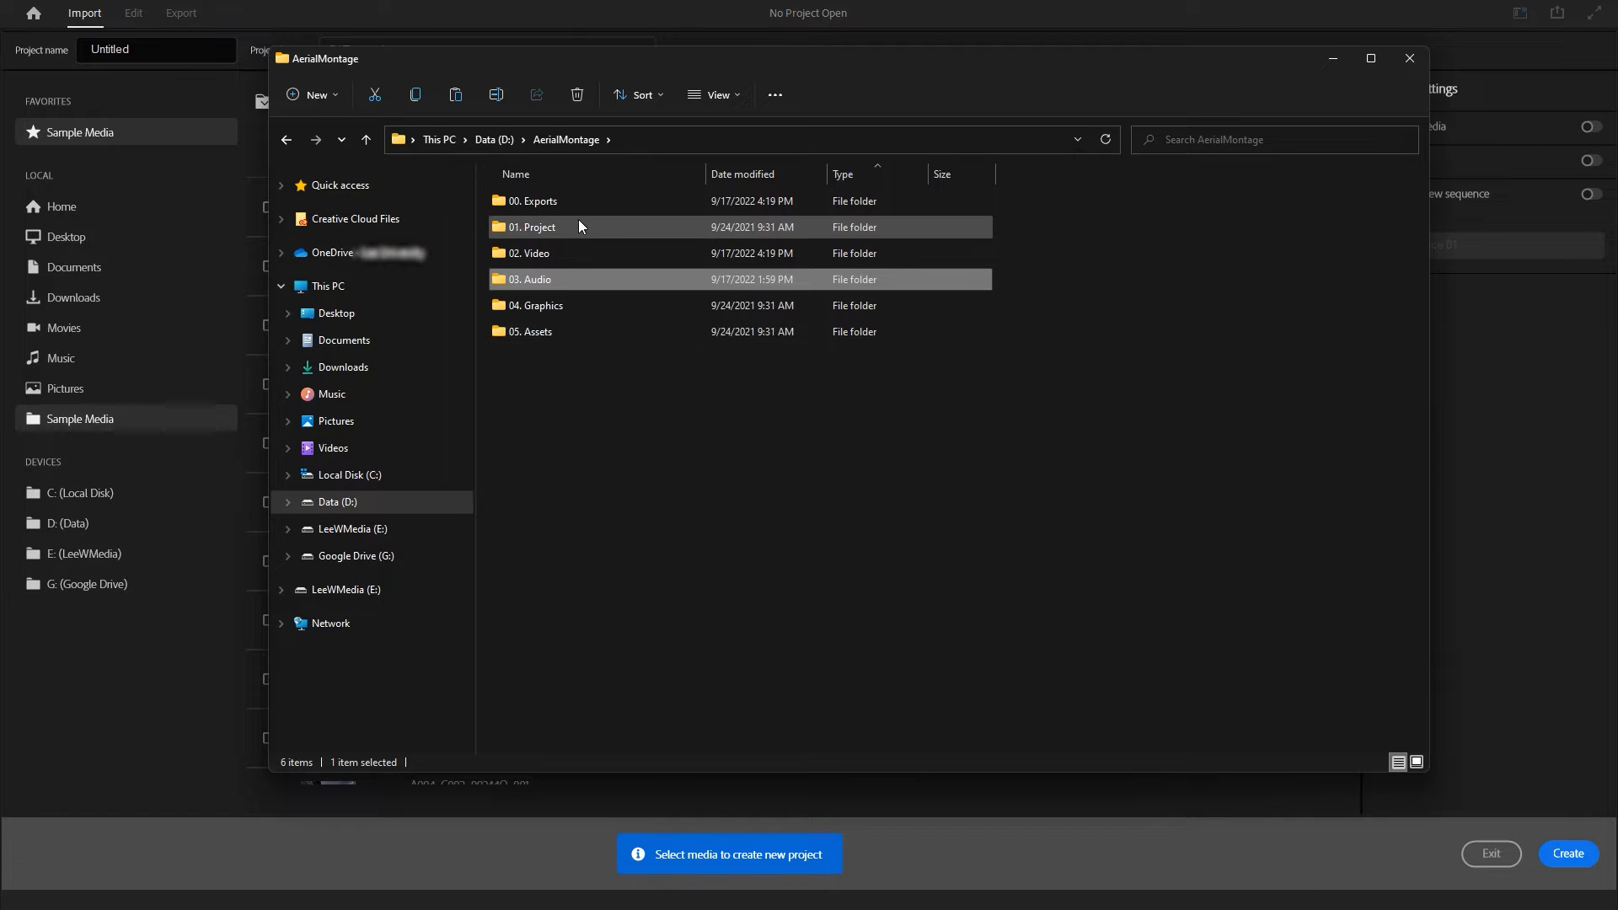
click(1409, 59)
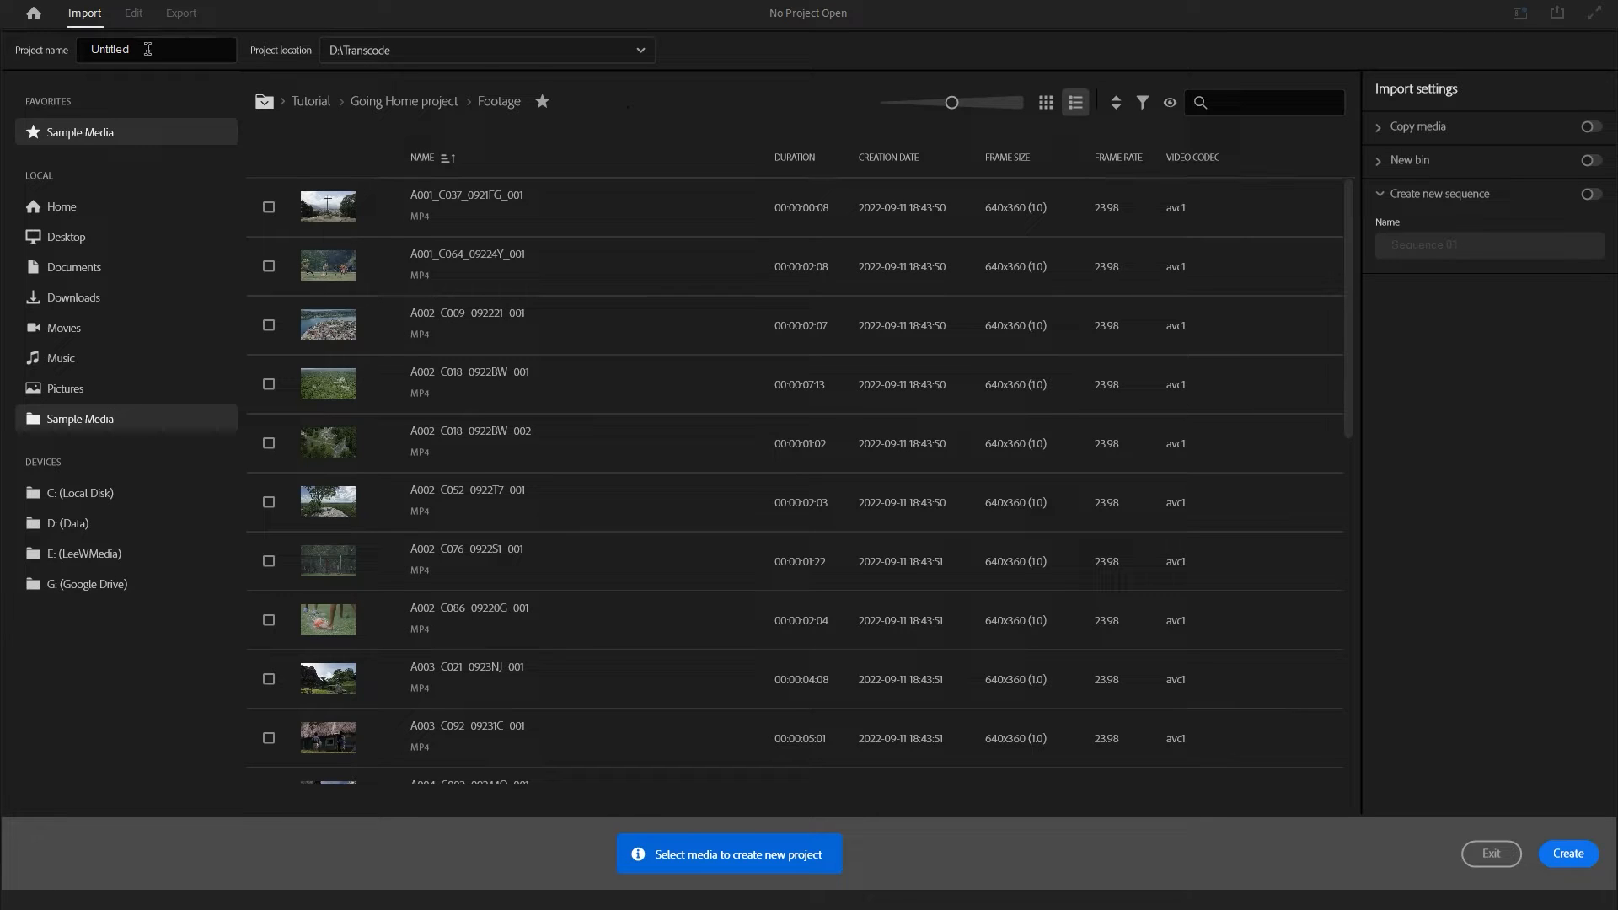
Name the project Aerial Montage and set its location to D:\AerialMontage\01. Project.
drag(153, 50, 60, 51)
text(Aerial Montage)
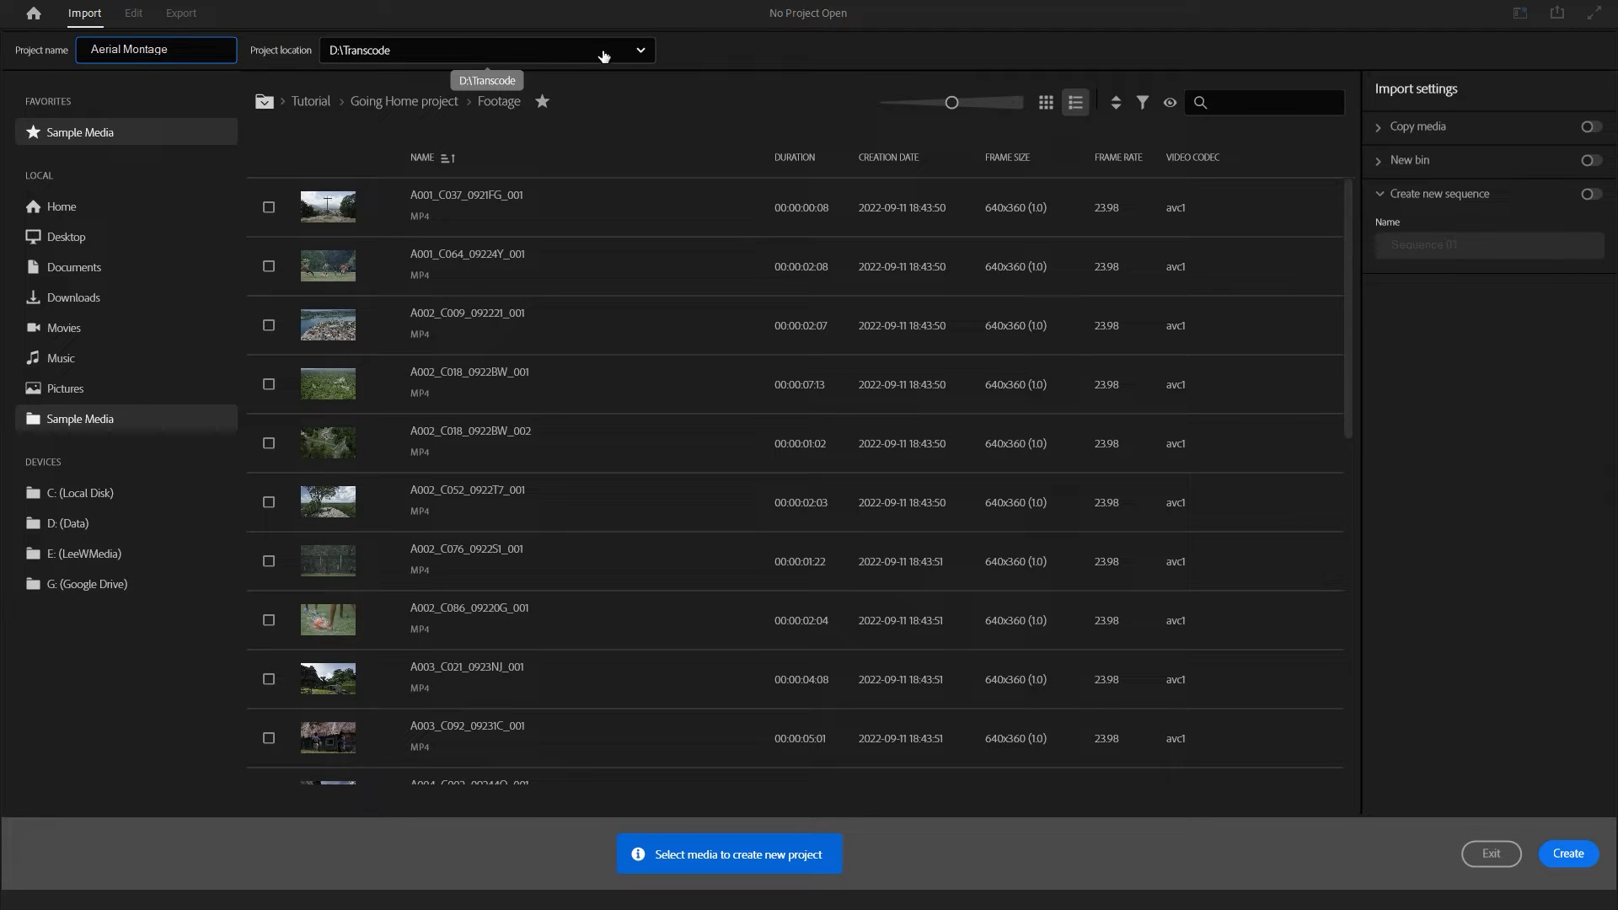
click(641, 52)
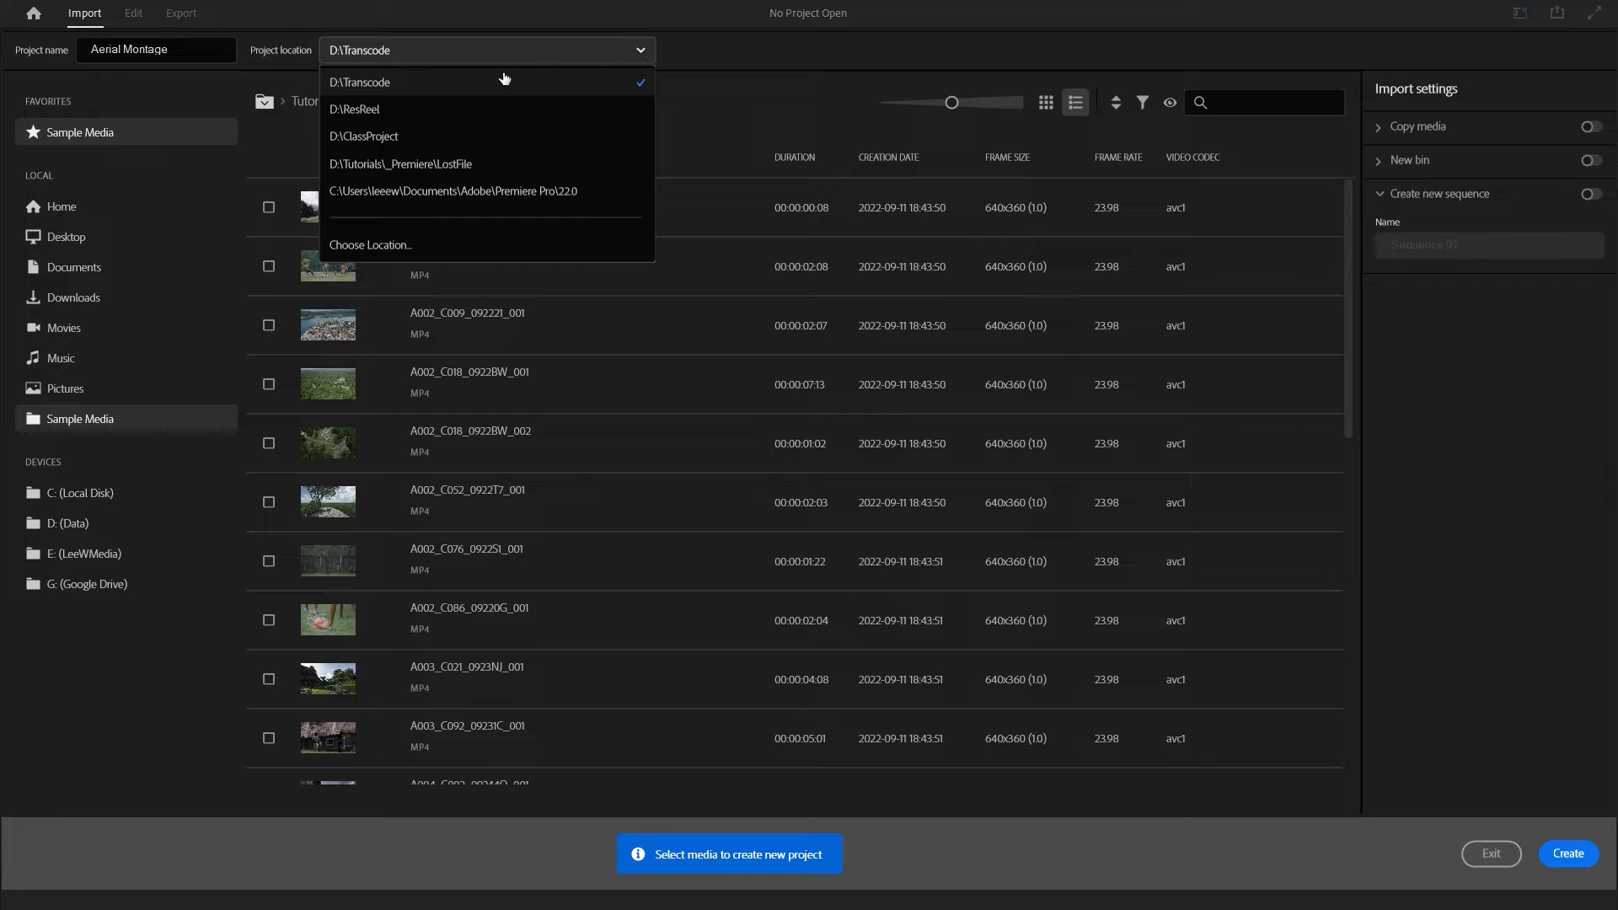
click(395, 244)
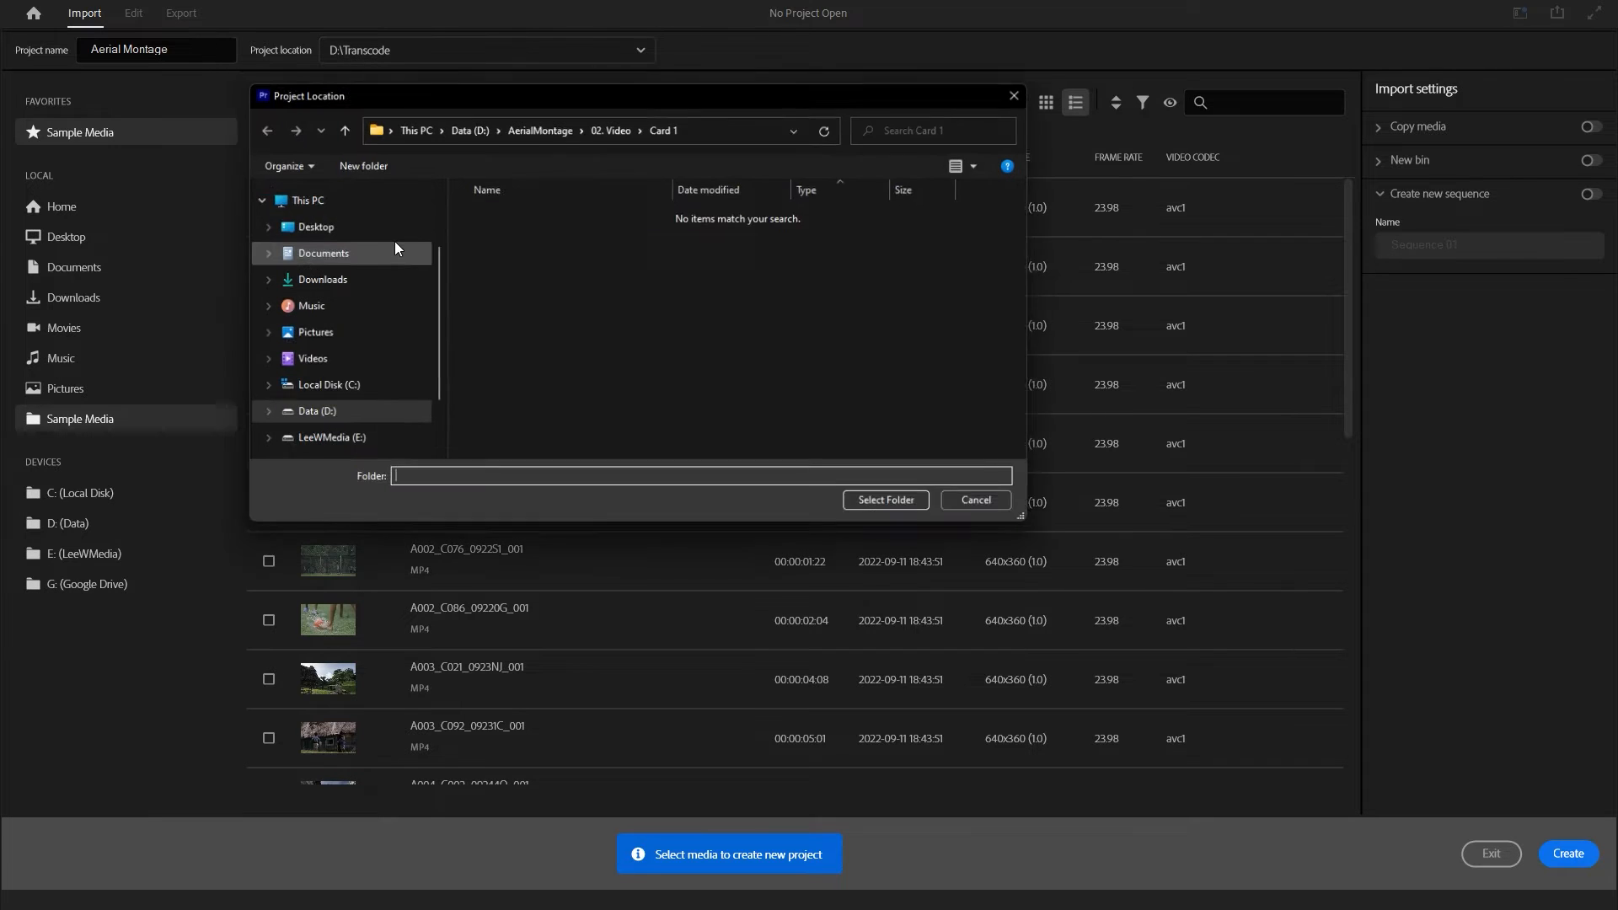
click(555, 128)
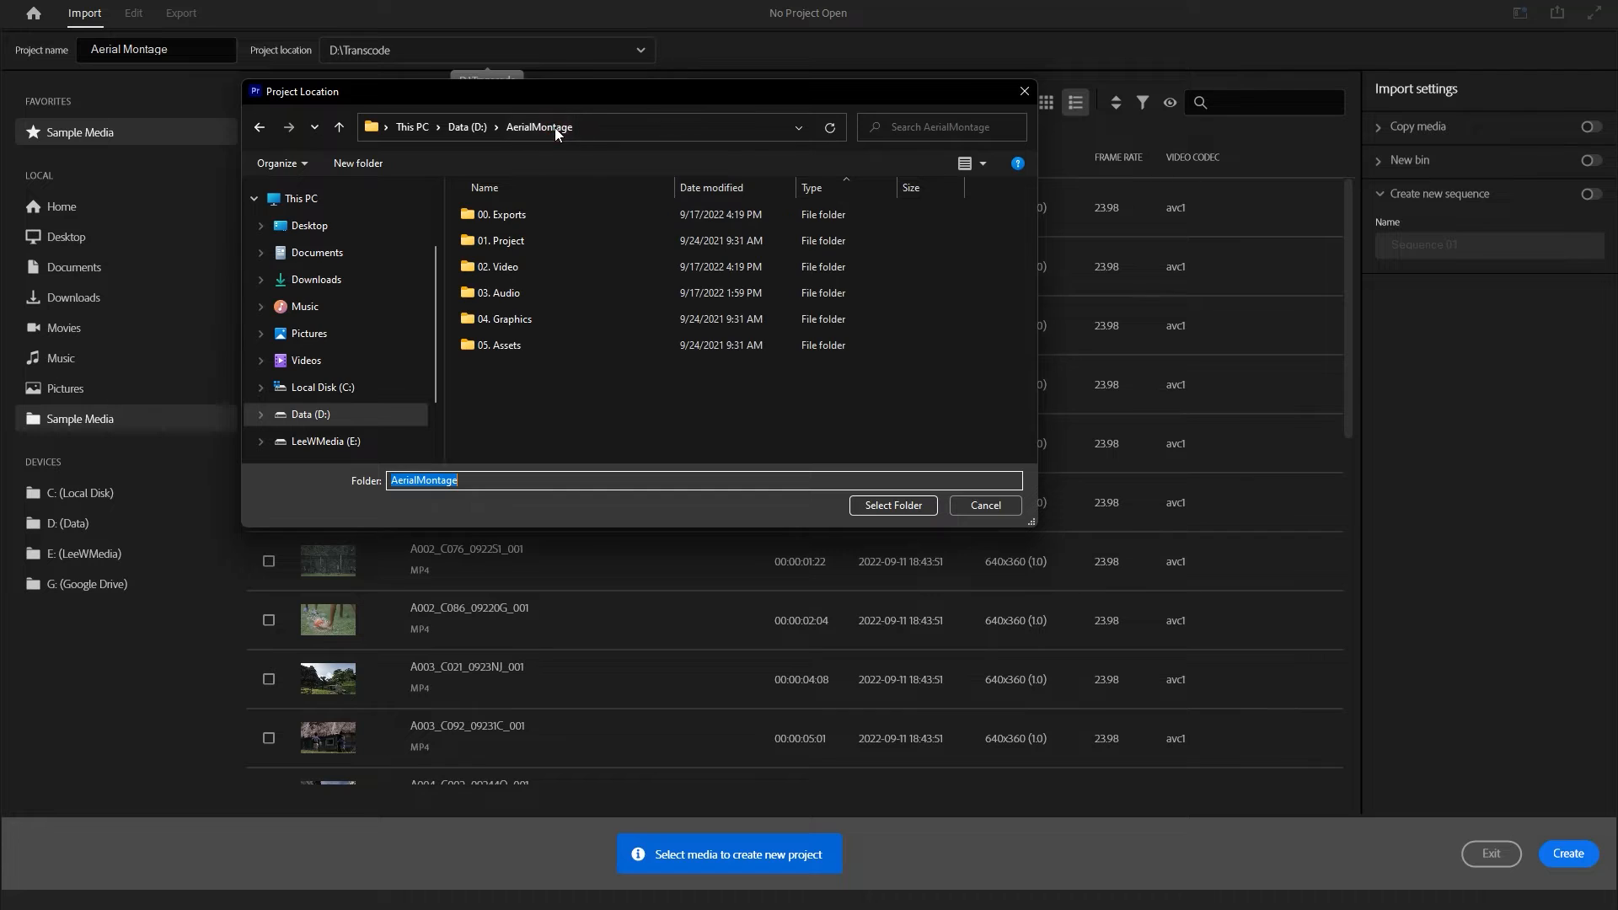
double_click(515, 242)
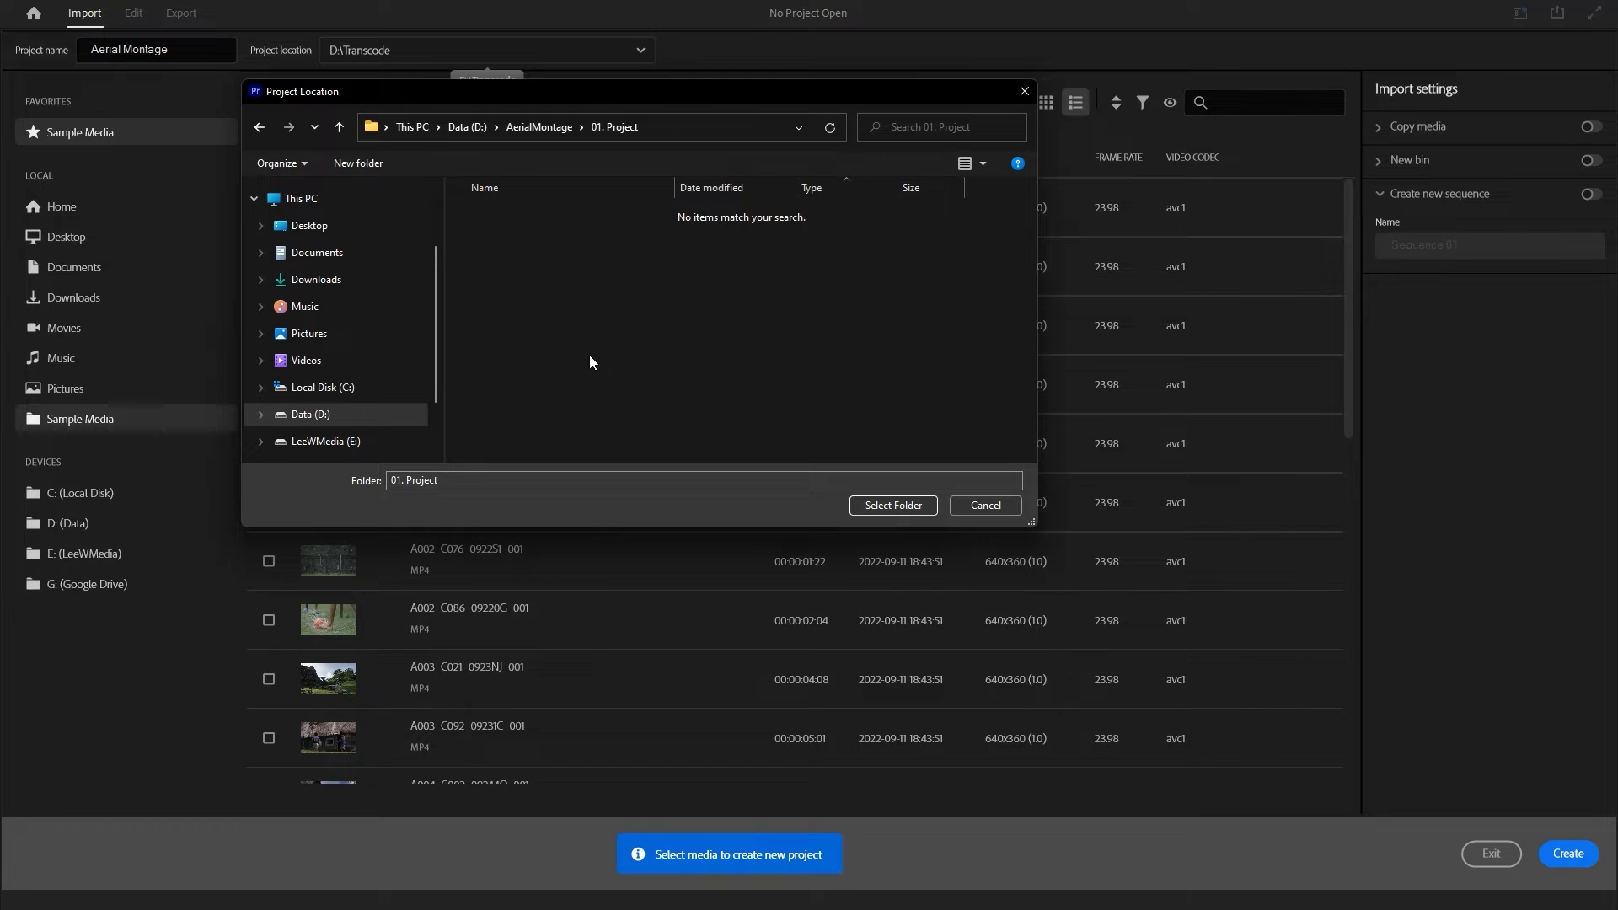
click(873, 504)
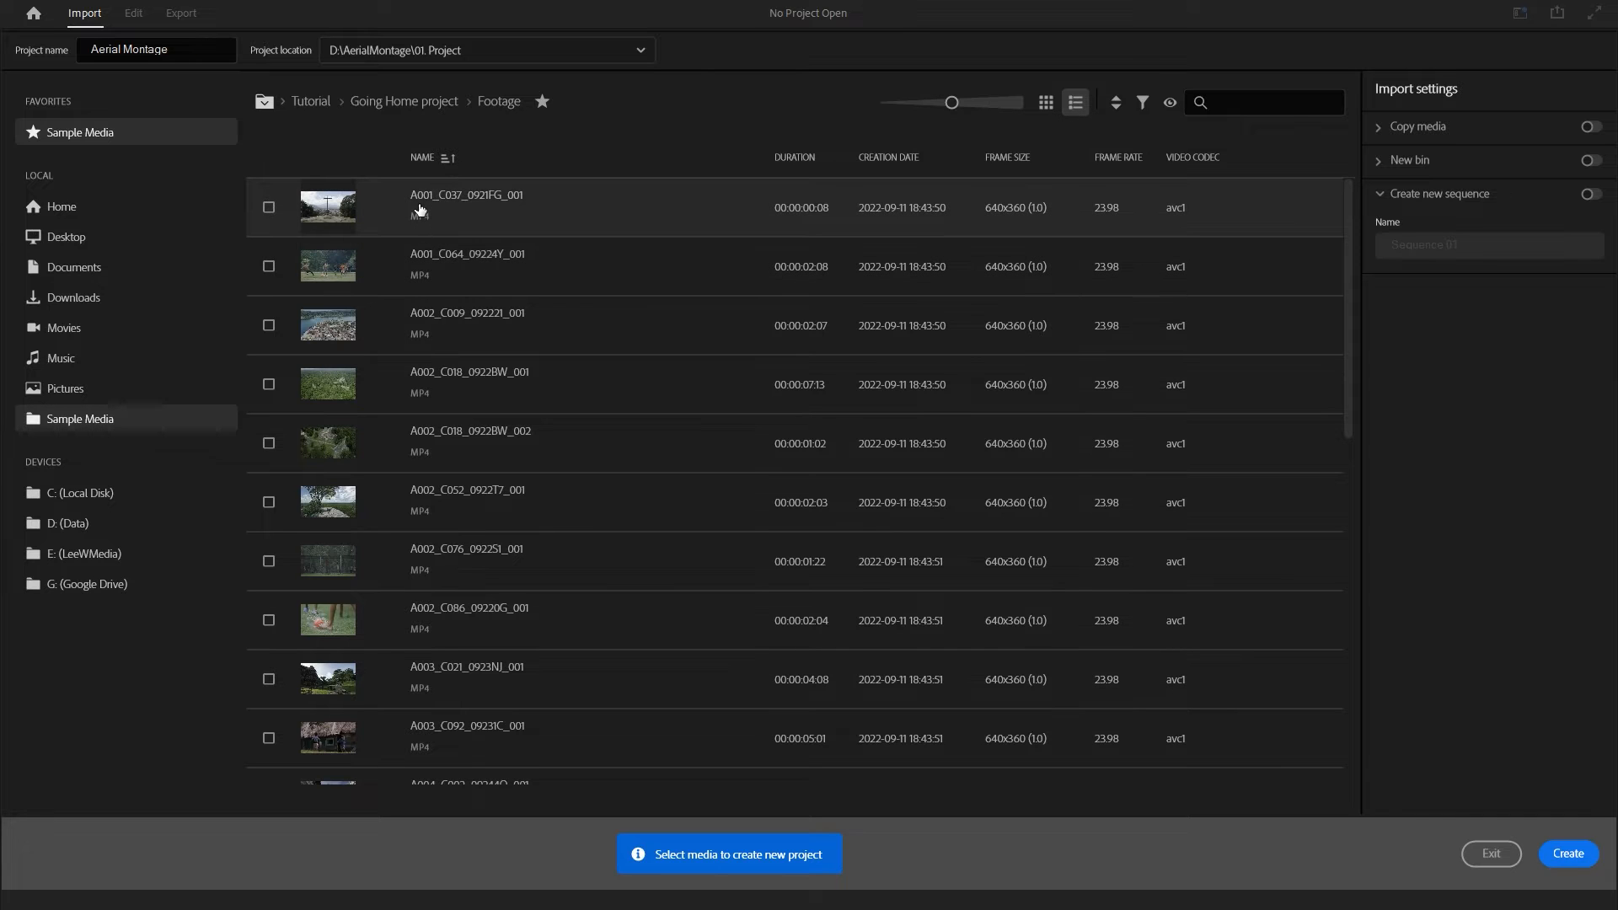
Preview the footage as thumbnails and return to the list, then try selecting and deselecting clip A001_C037_0921FG_001.
click(1046, 103)
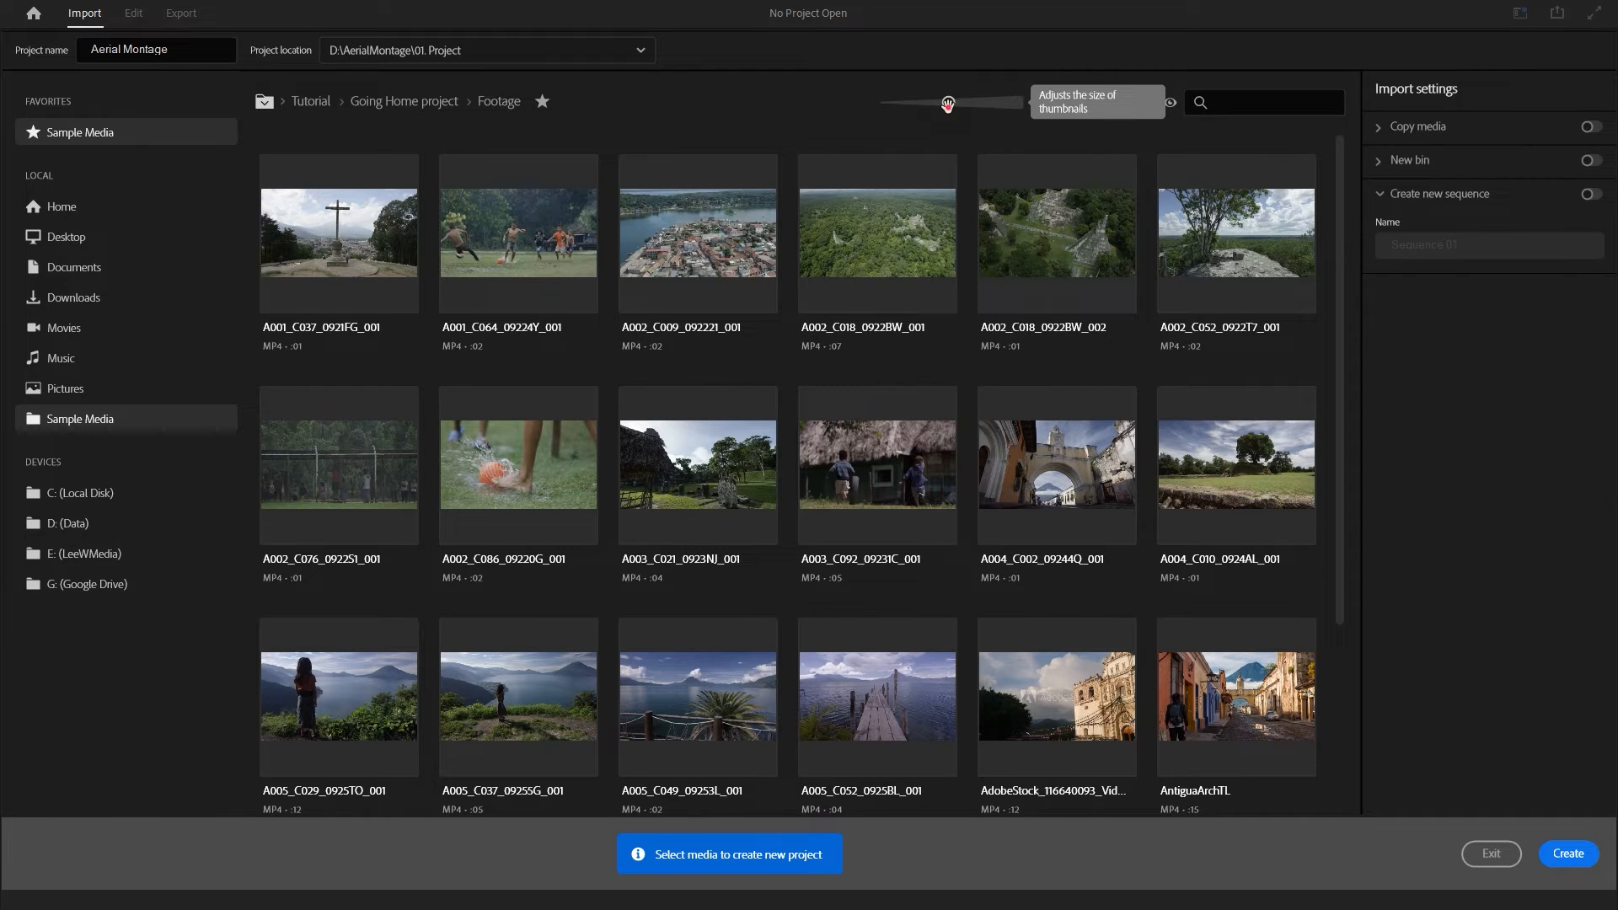
mouse_move(948, 103)
mouse_down()
mouse_move(986, 110)
mouse_move(952, 103)
mouse_up()
click(1076, 102)
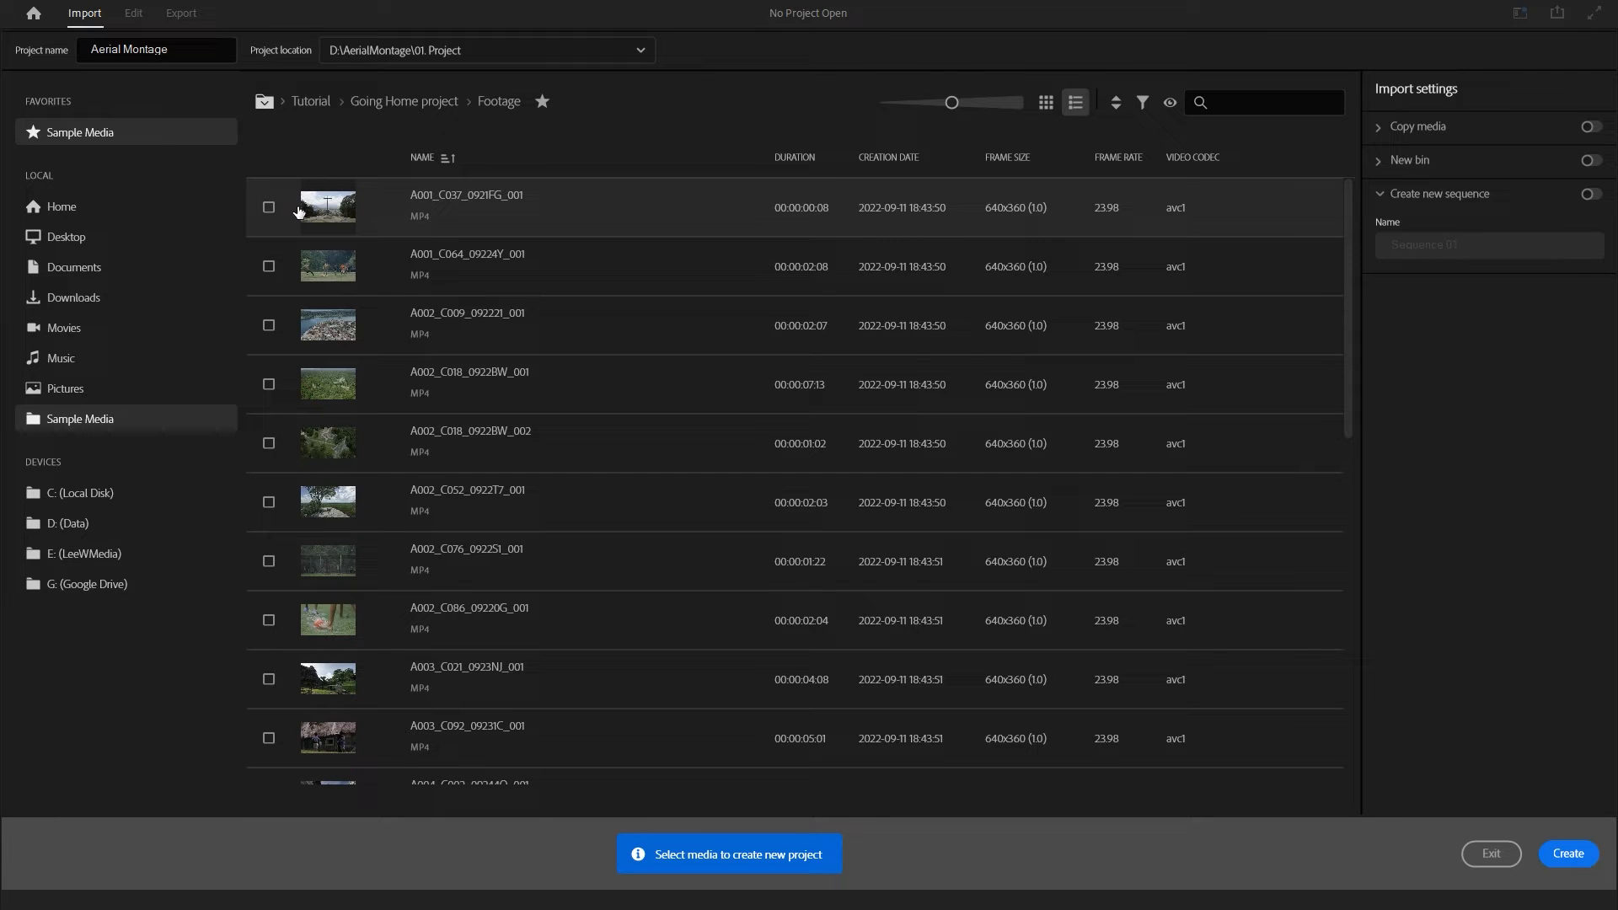
click(268, 207)
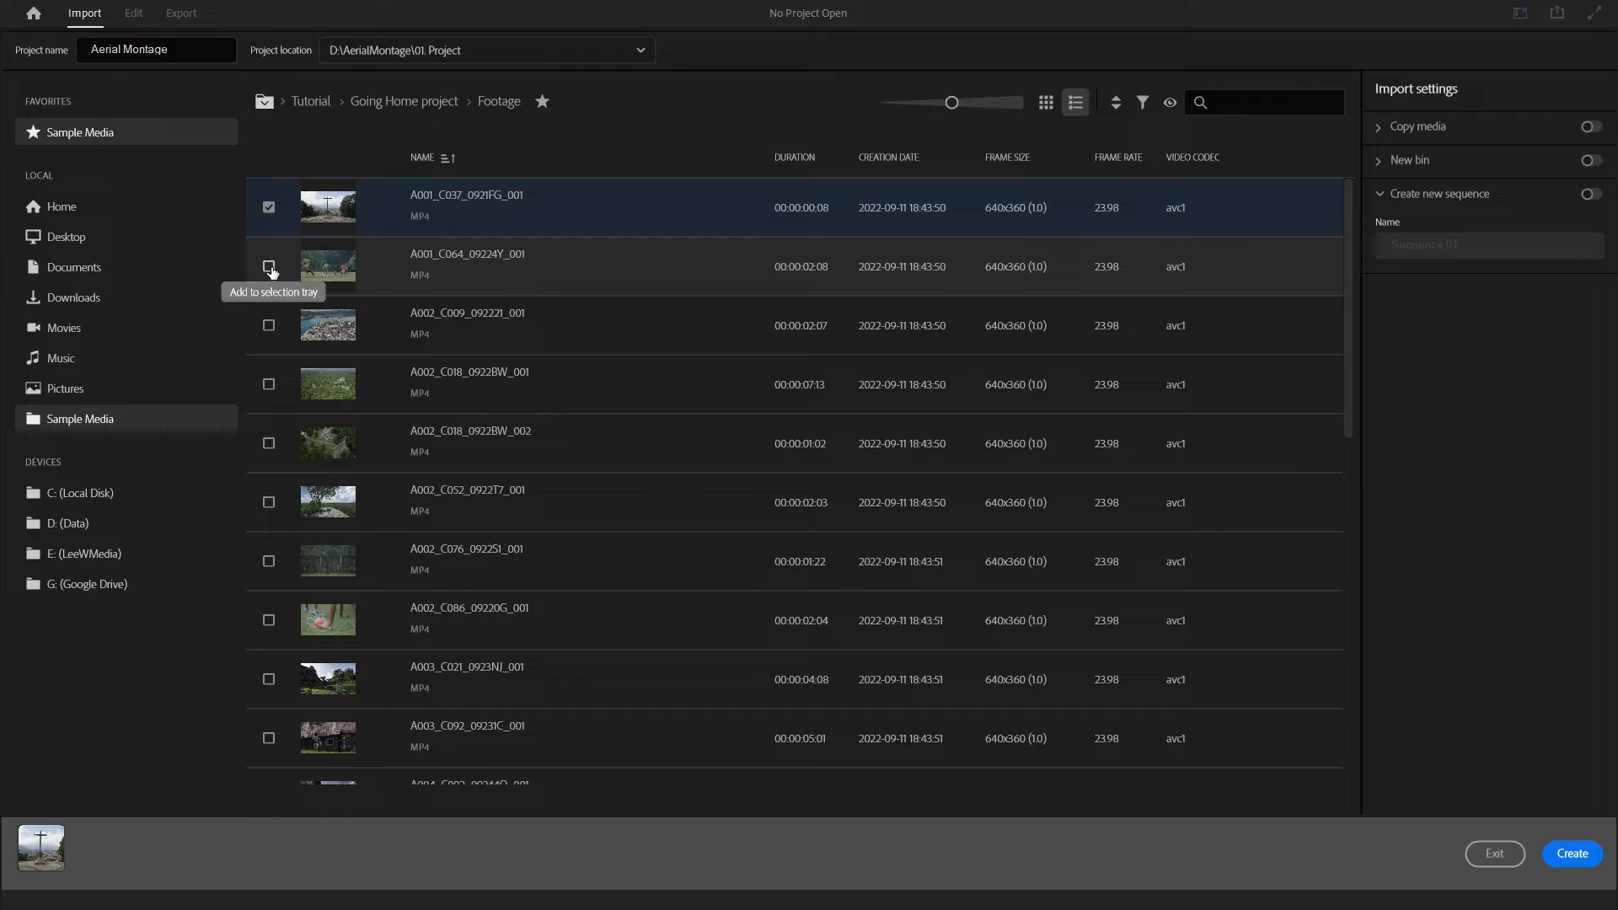
click(269, 208)
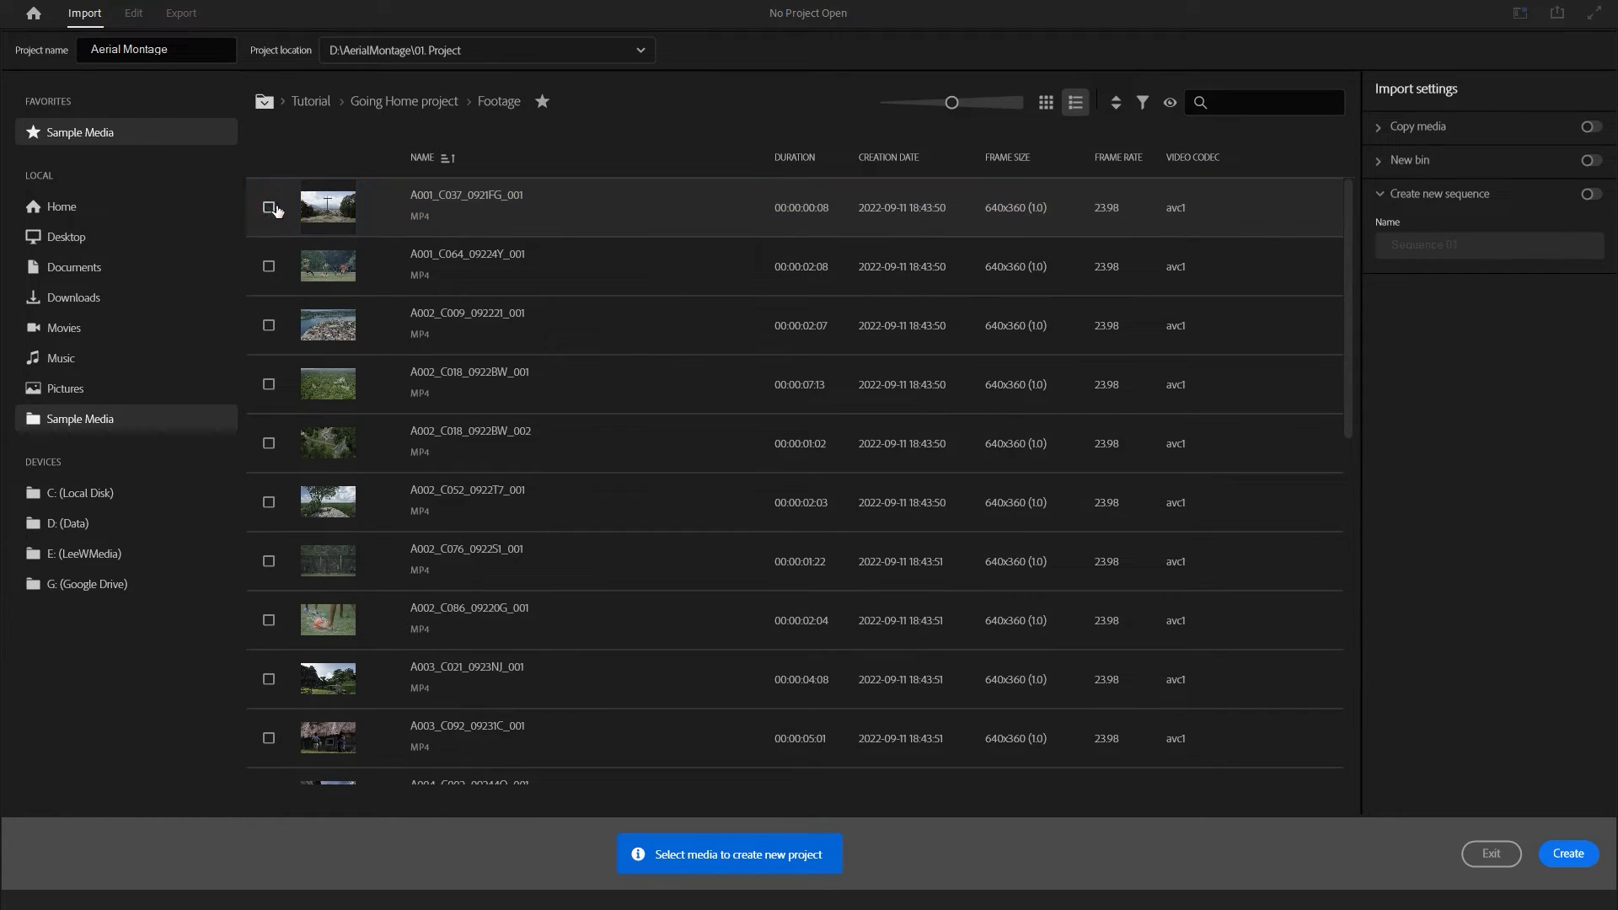
Select the MP4 clips DJI_0007, DJI_0008, DJI_0009 and DJI_0010-2 from the Aerials folder on drive E: for import.
click(135, 556)
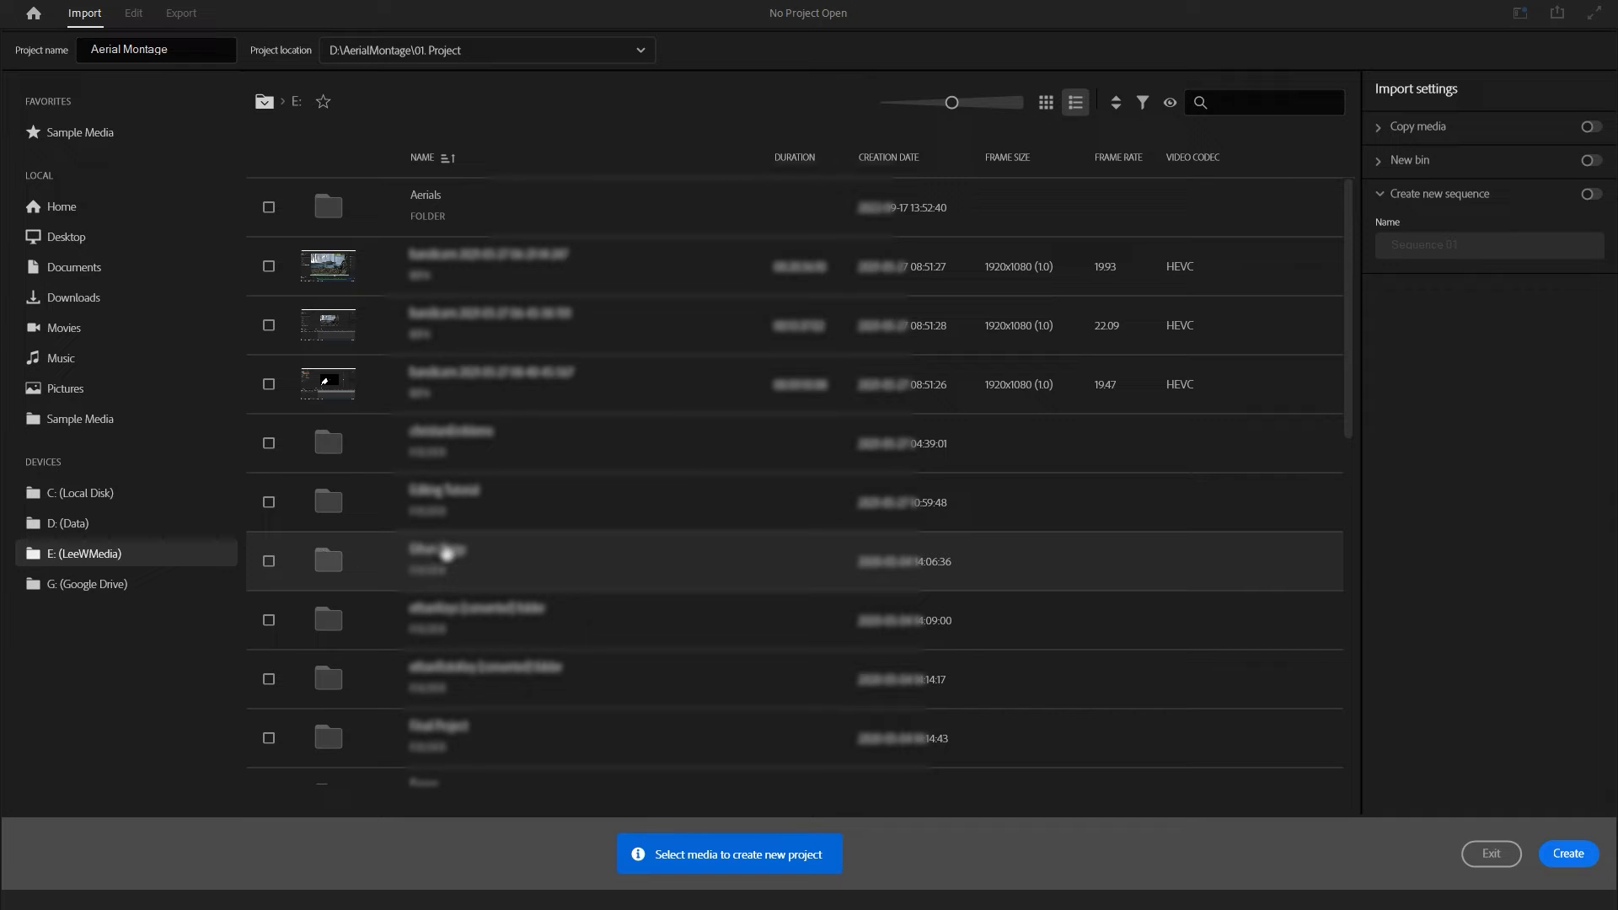
double_click(424, 196)
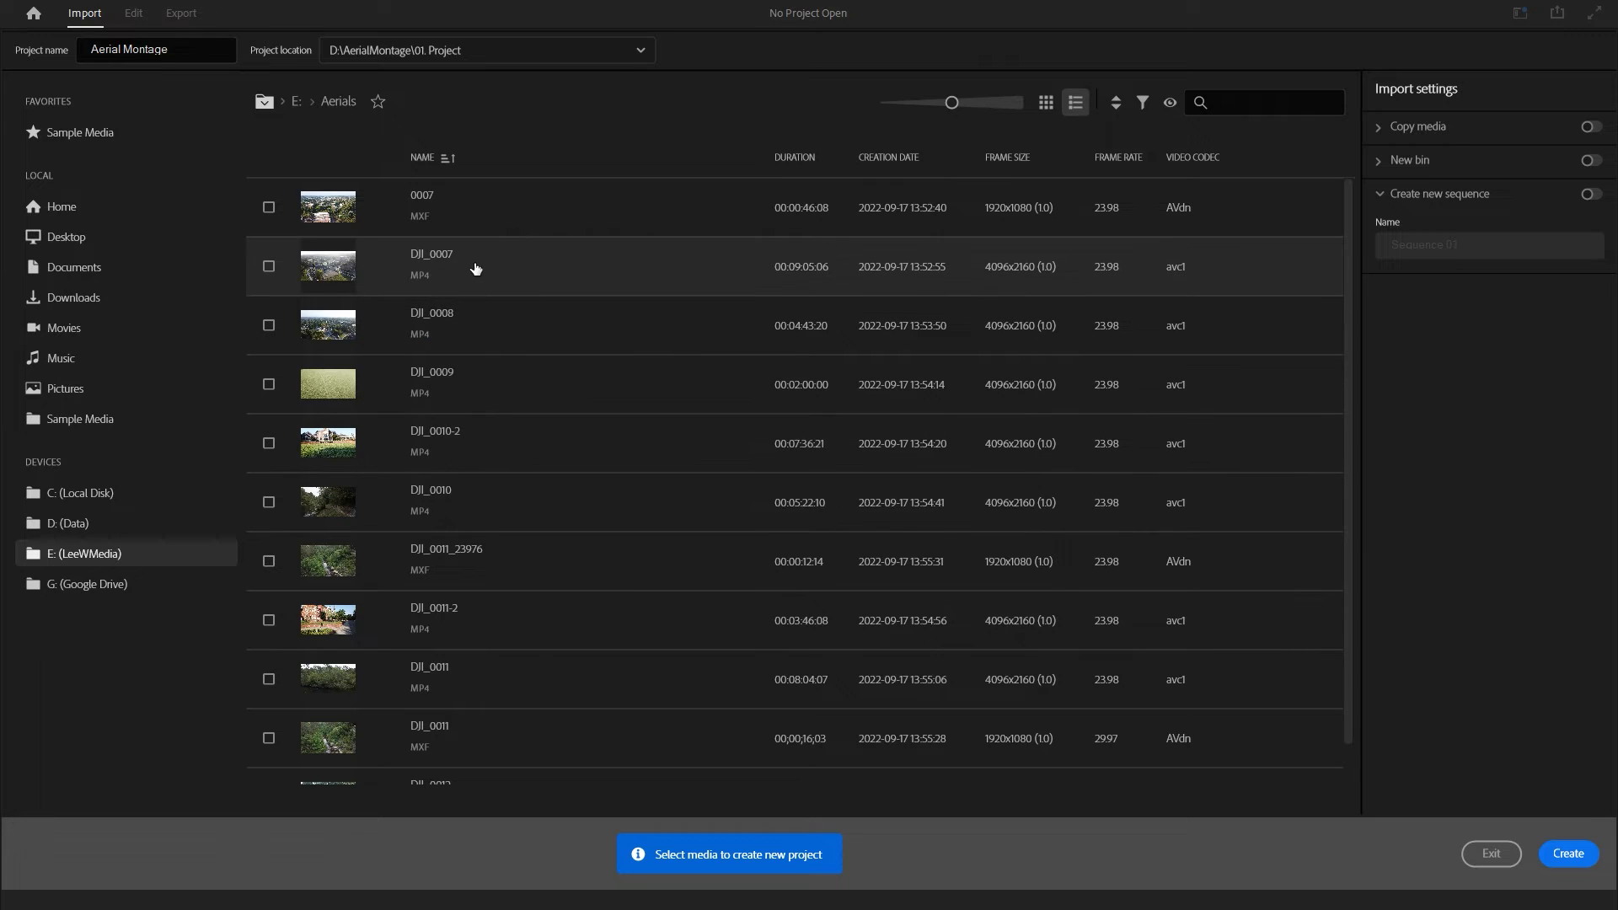
click(268, 266)
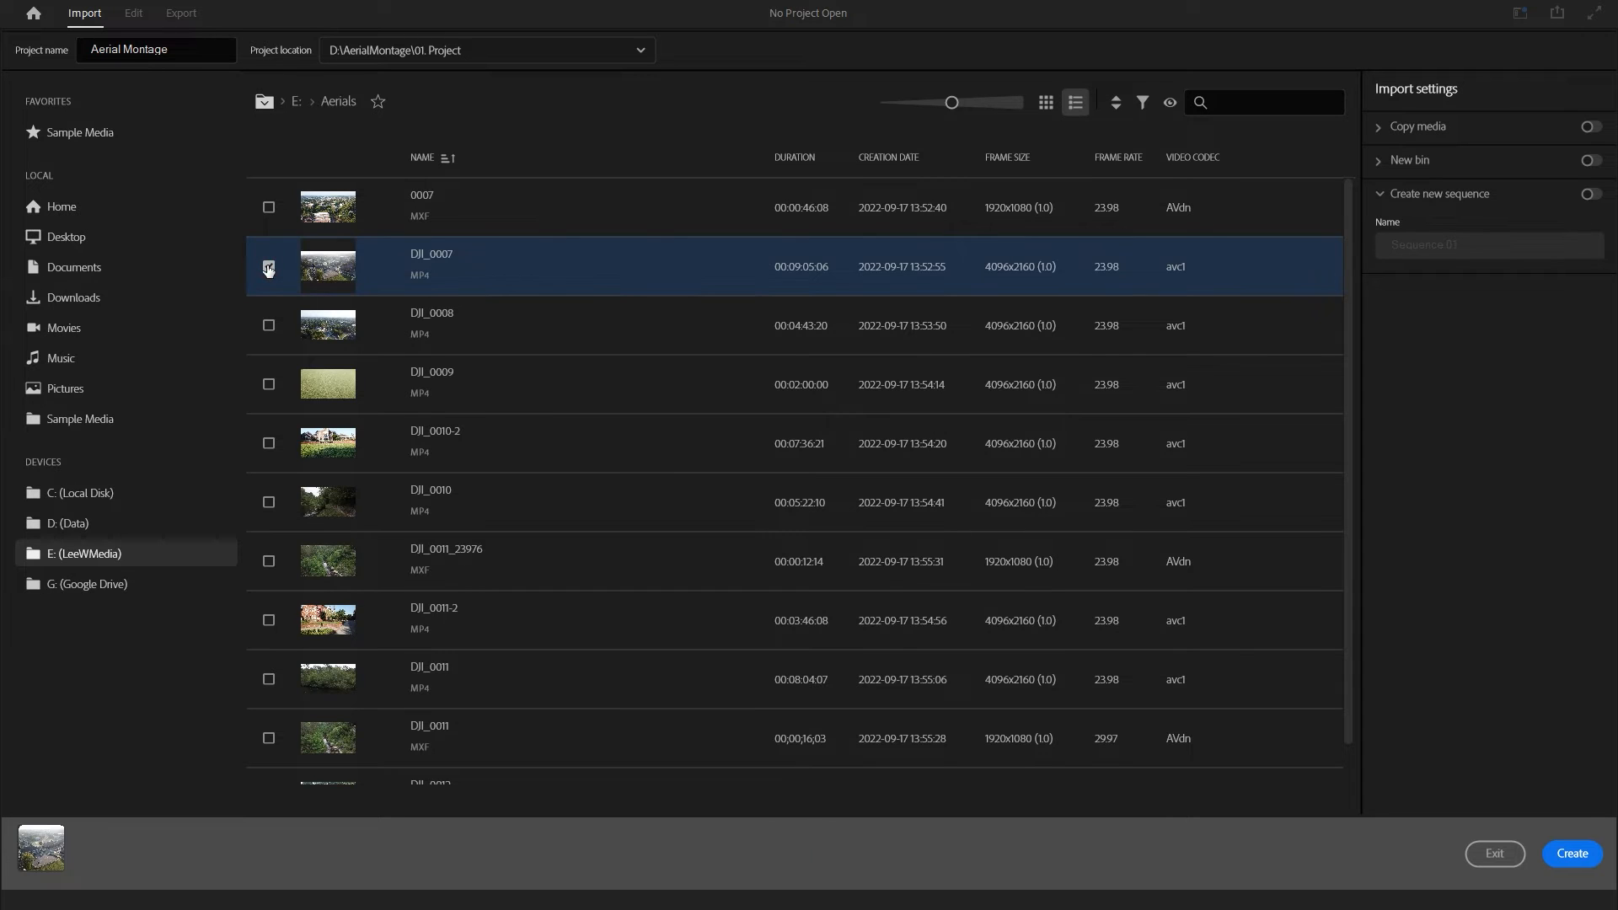
click(269, 327)
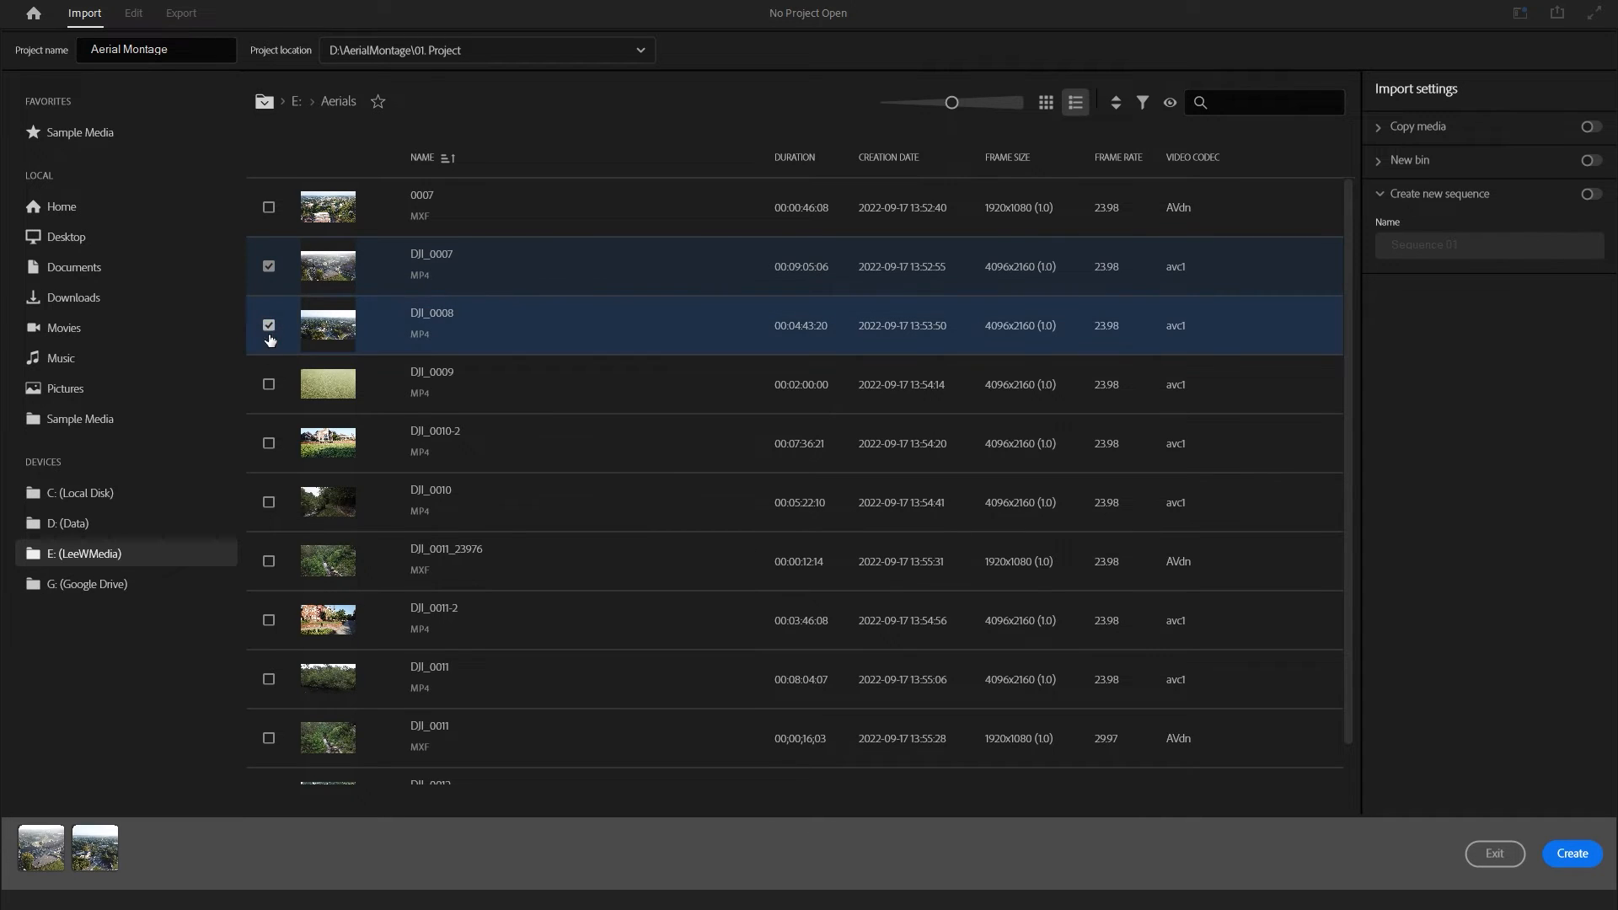
click(269, 387)
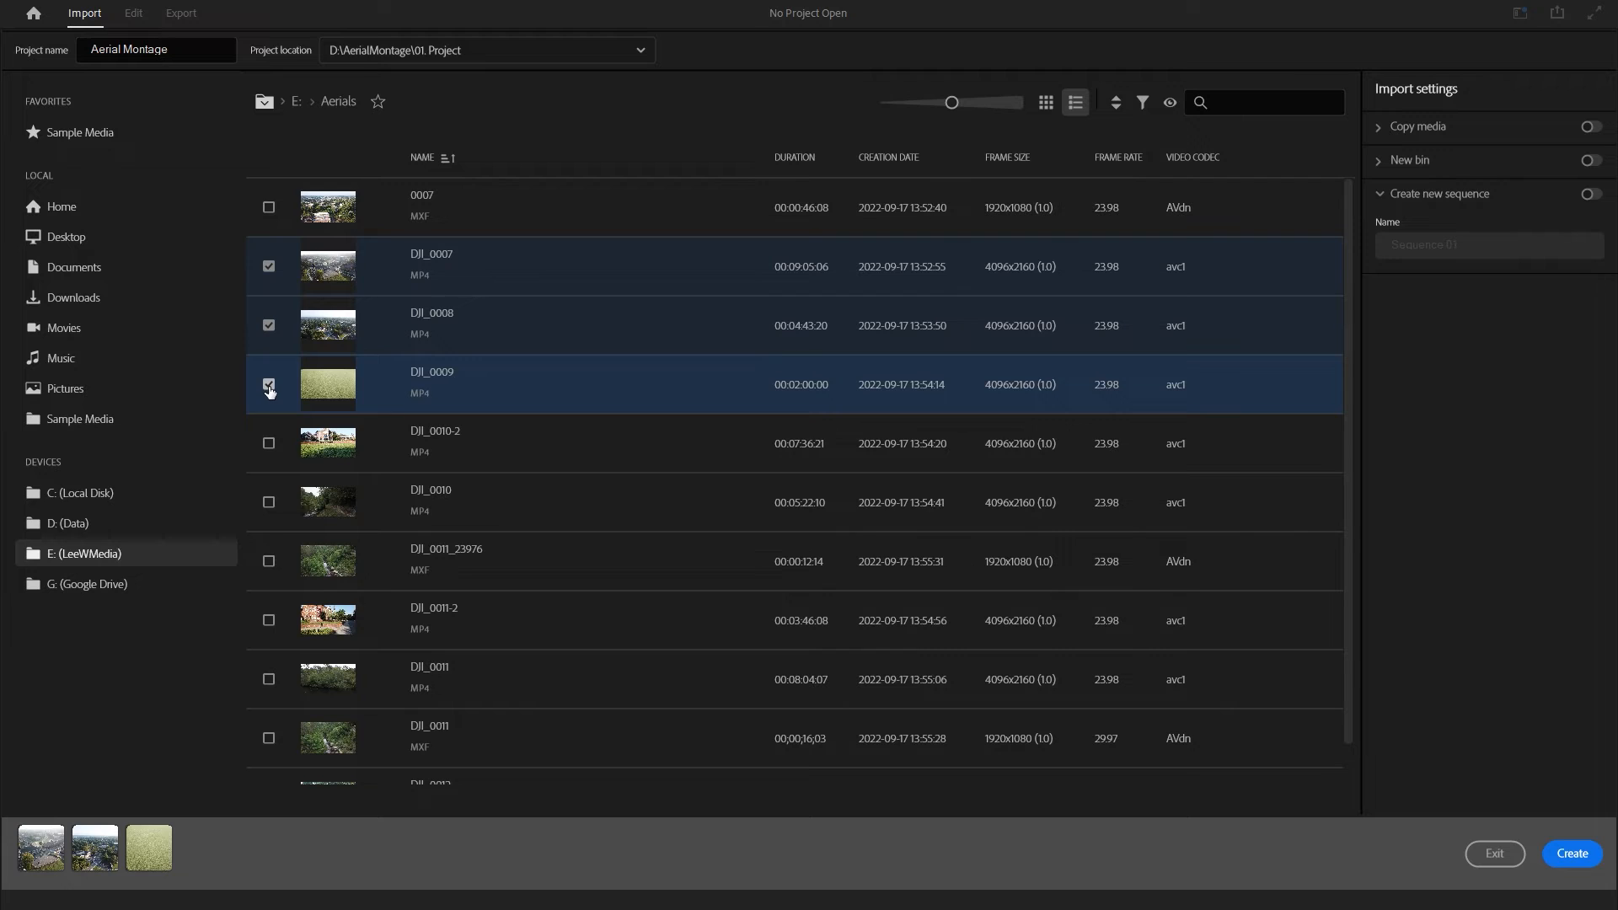
click(269, 443)
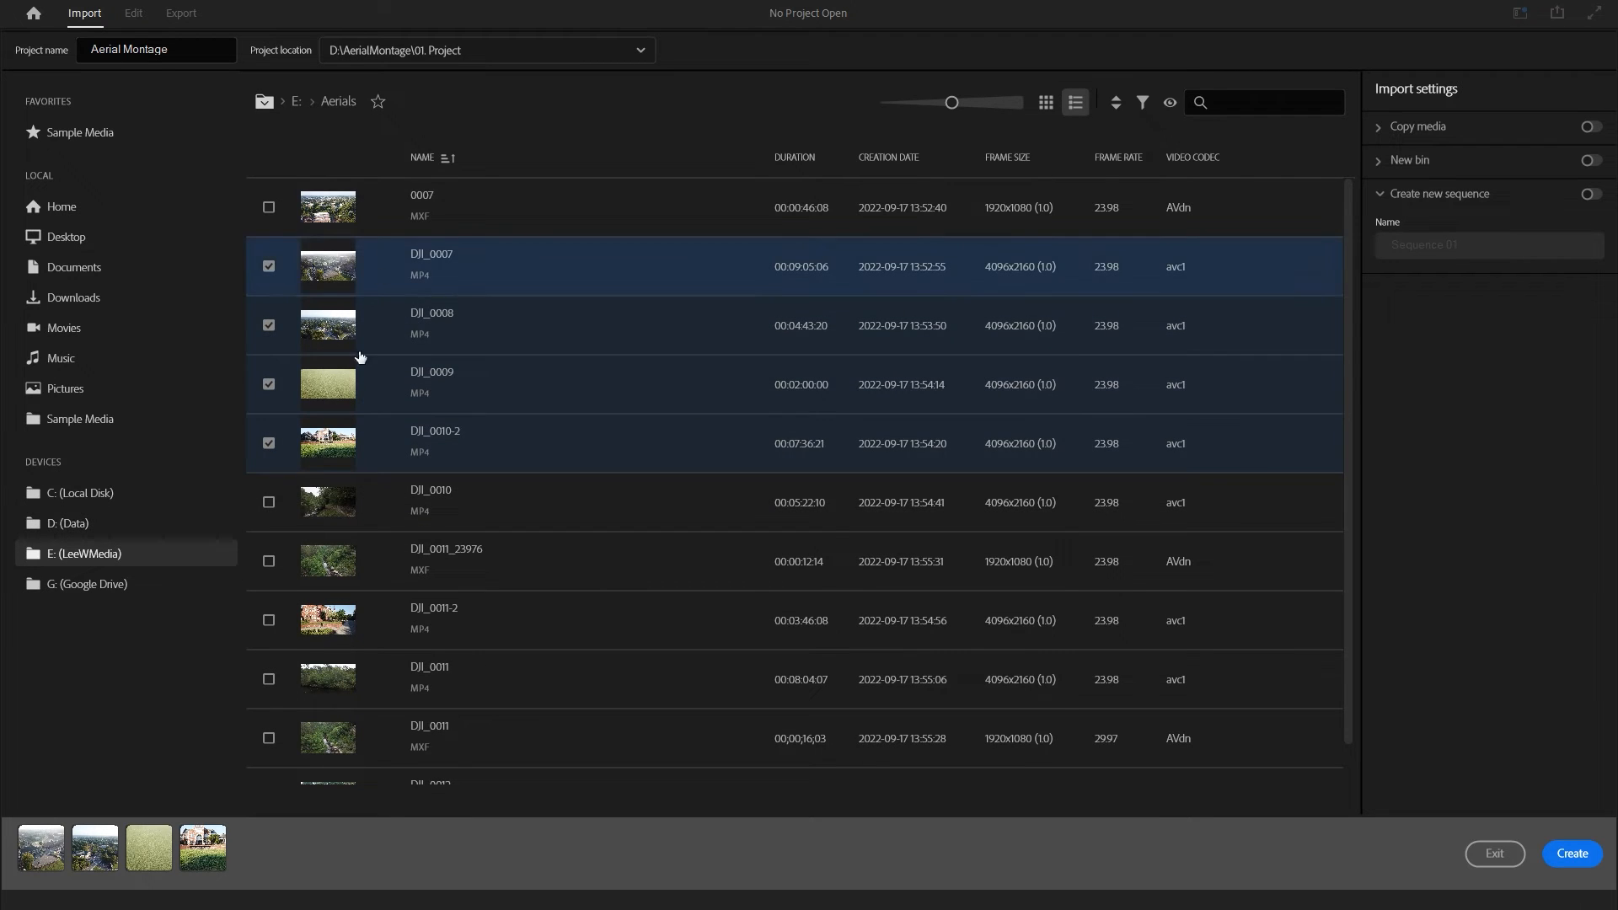
Add the R3D clip A101_C001_0101SE_001 from the A101_0101B8.RDM folder on drive D: to the import selection.
click(79, 524)
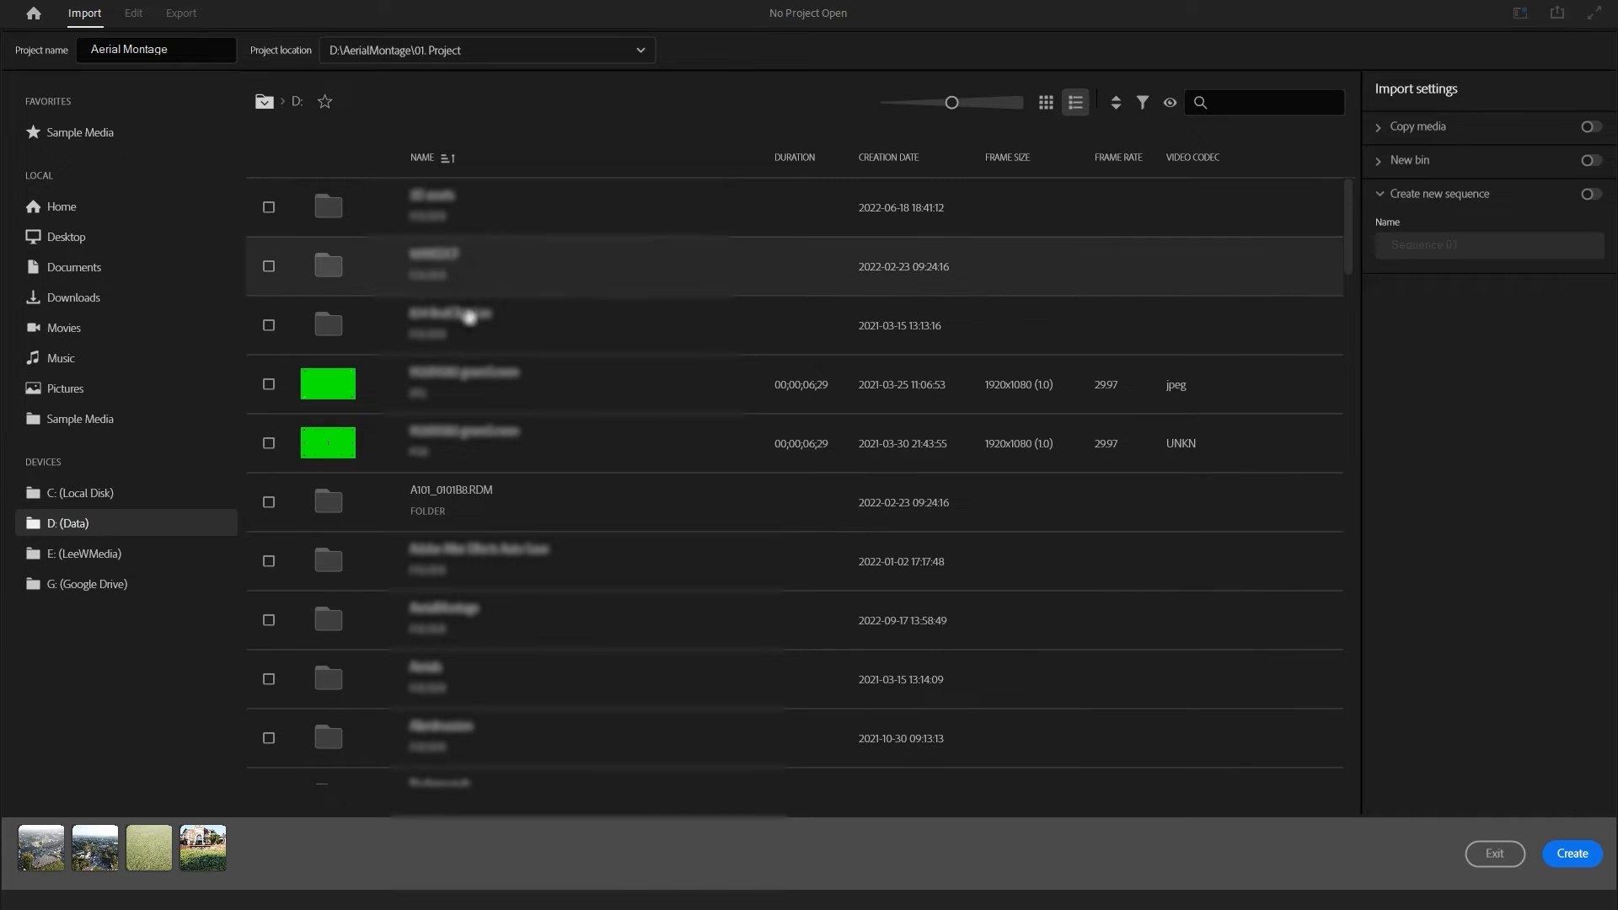
double_click(338, 498)
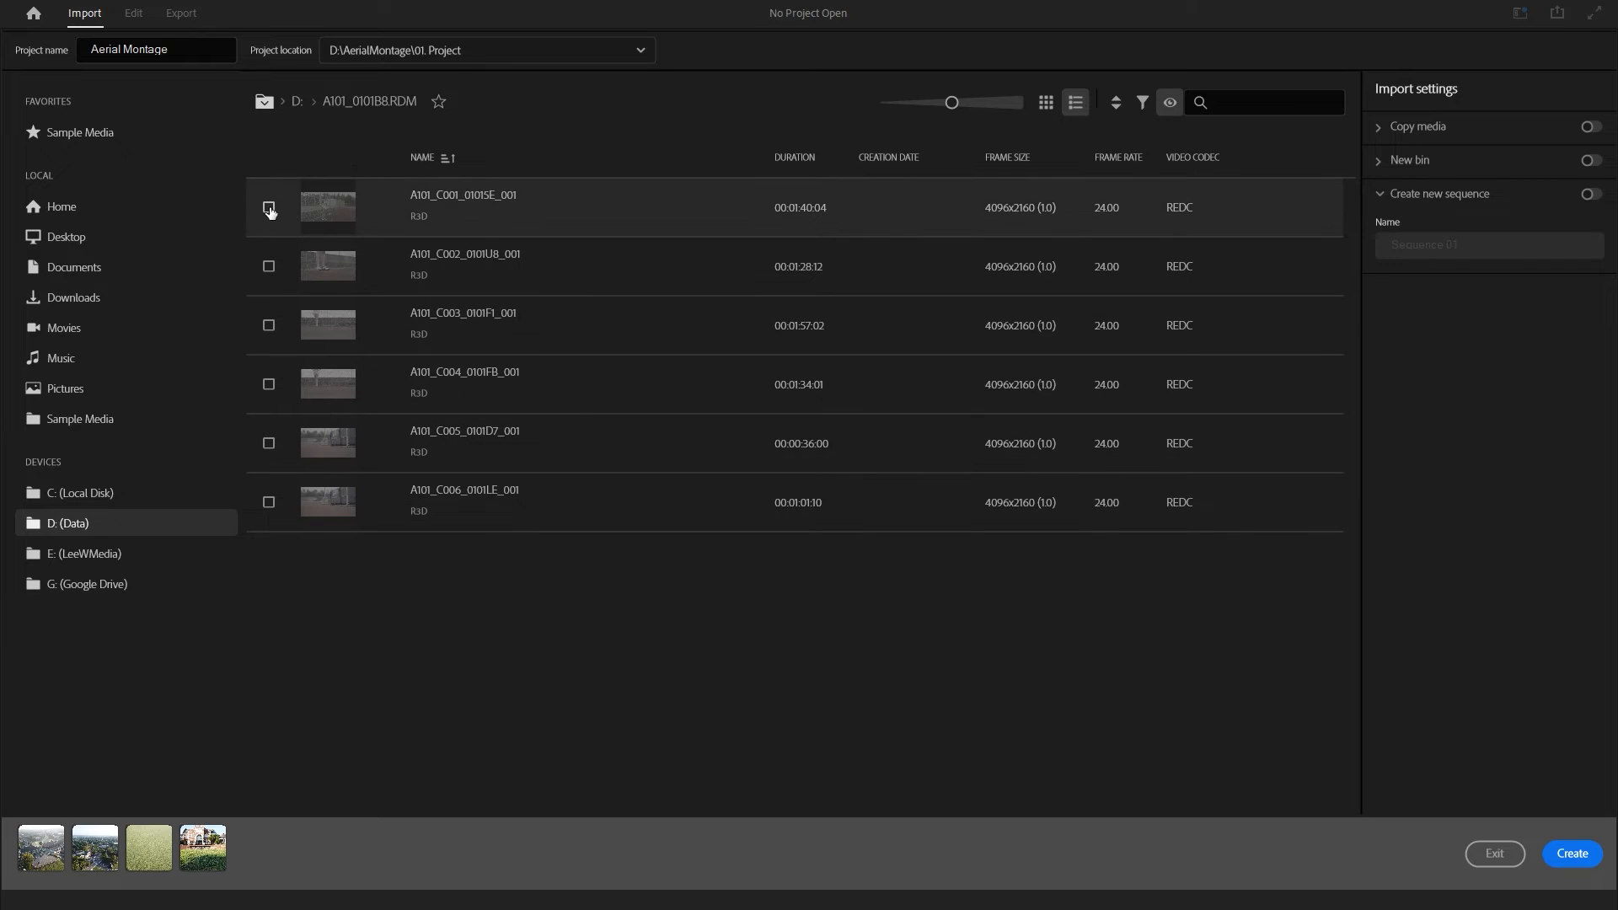
click(269, 208)
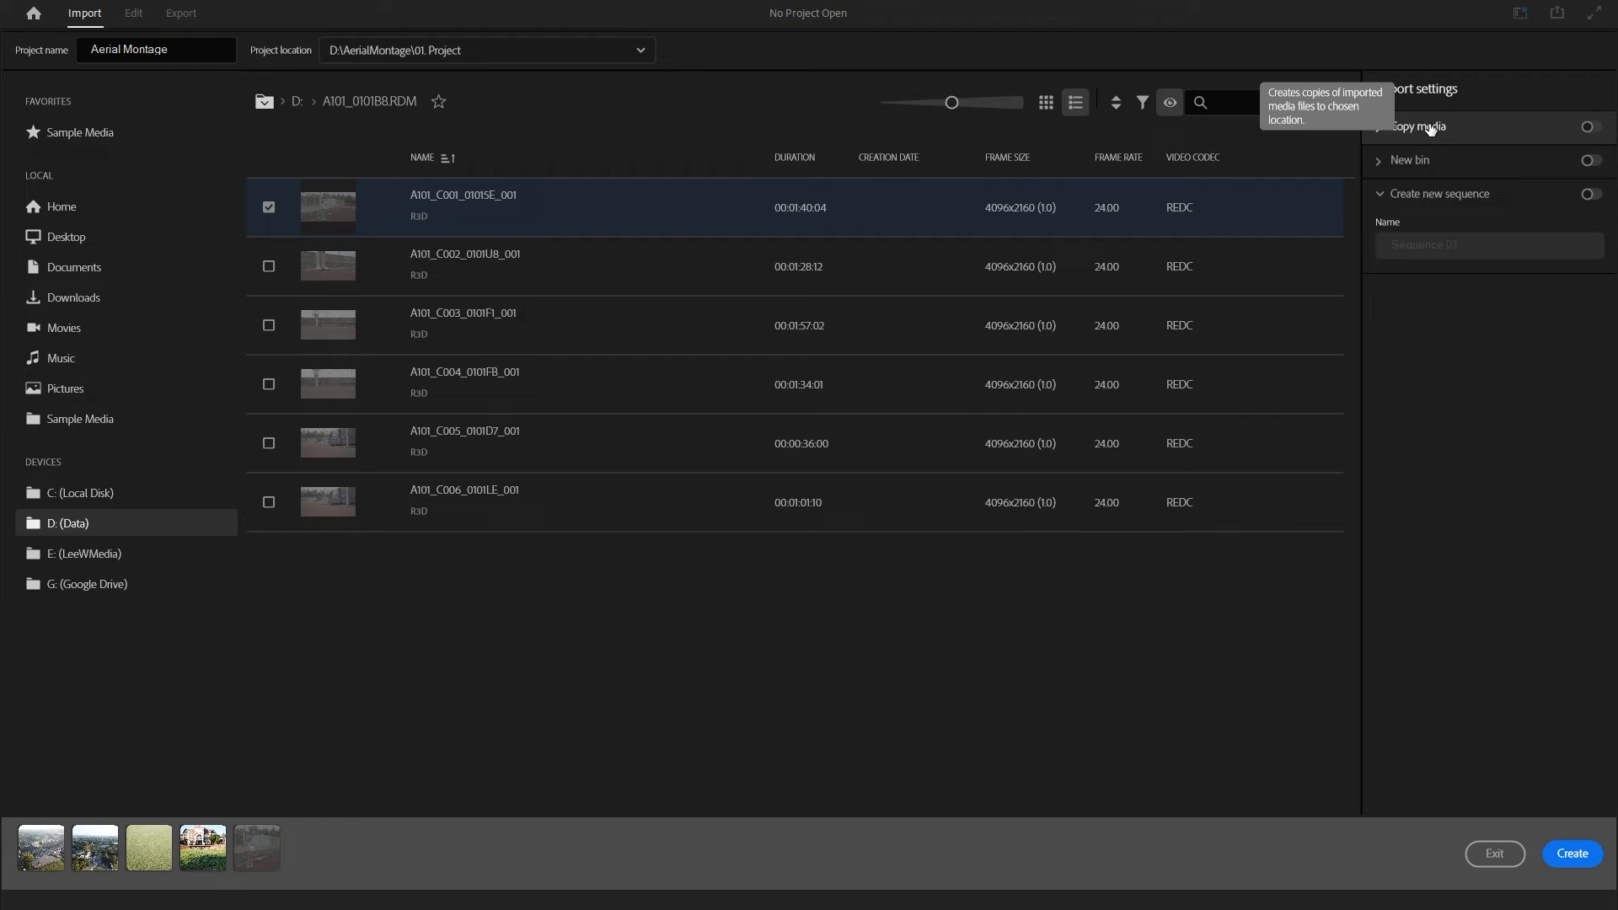
Enable Copy media in the import settings with the Copy Without Verification preset.
click(1380, 127)
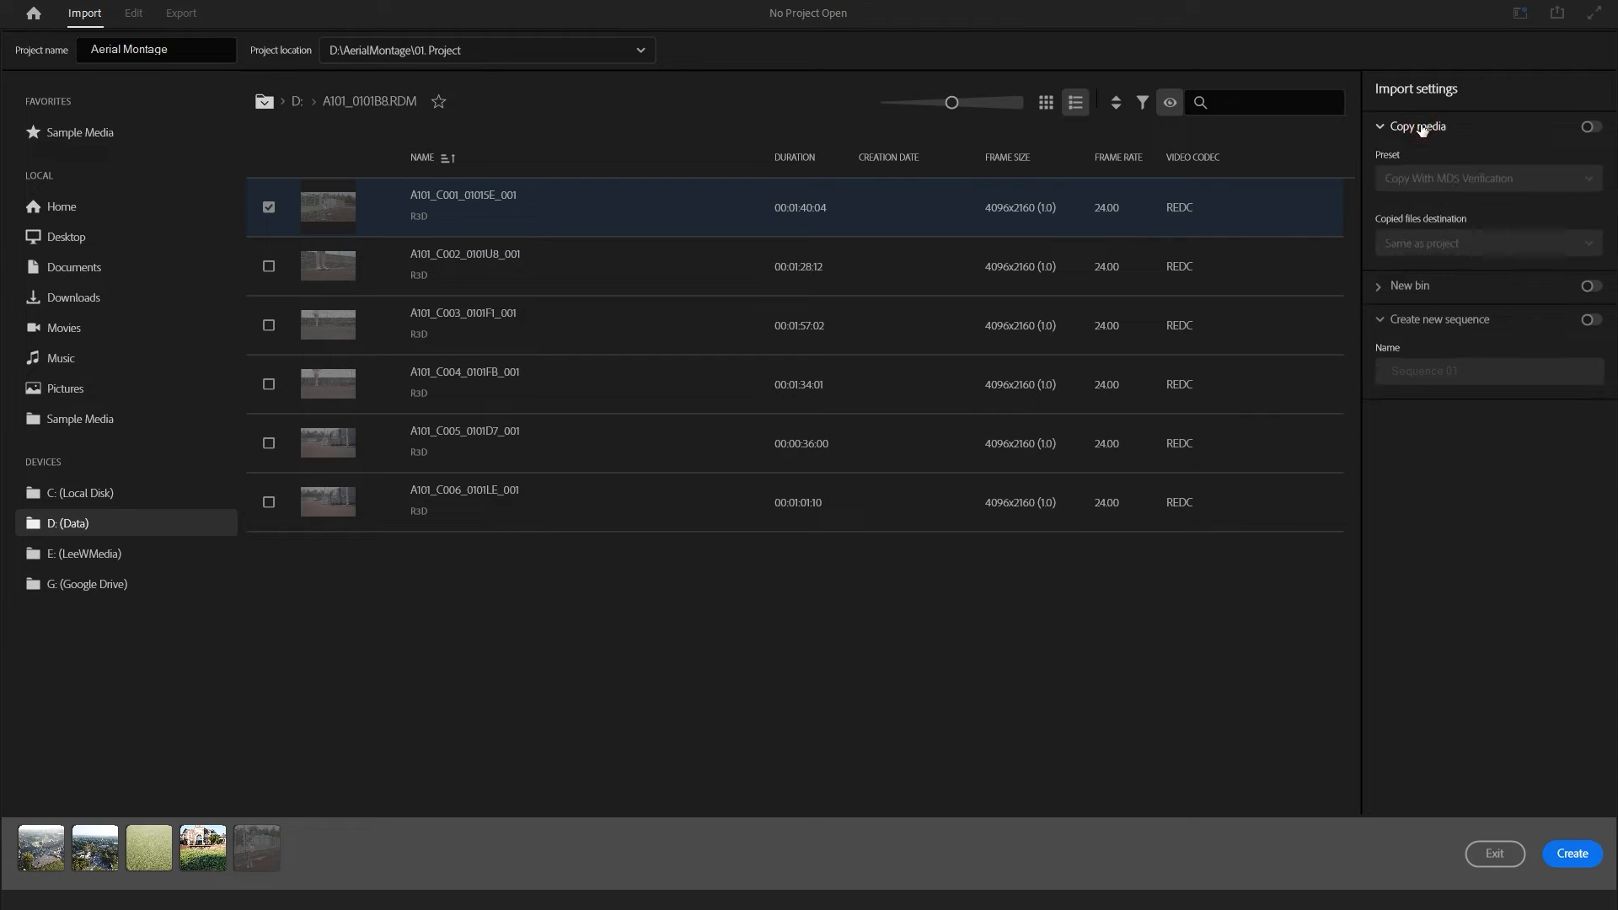
click(1589, 128)
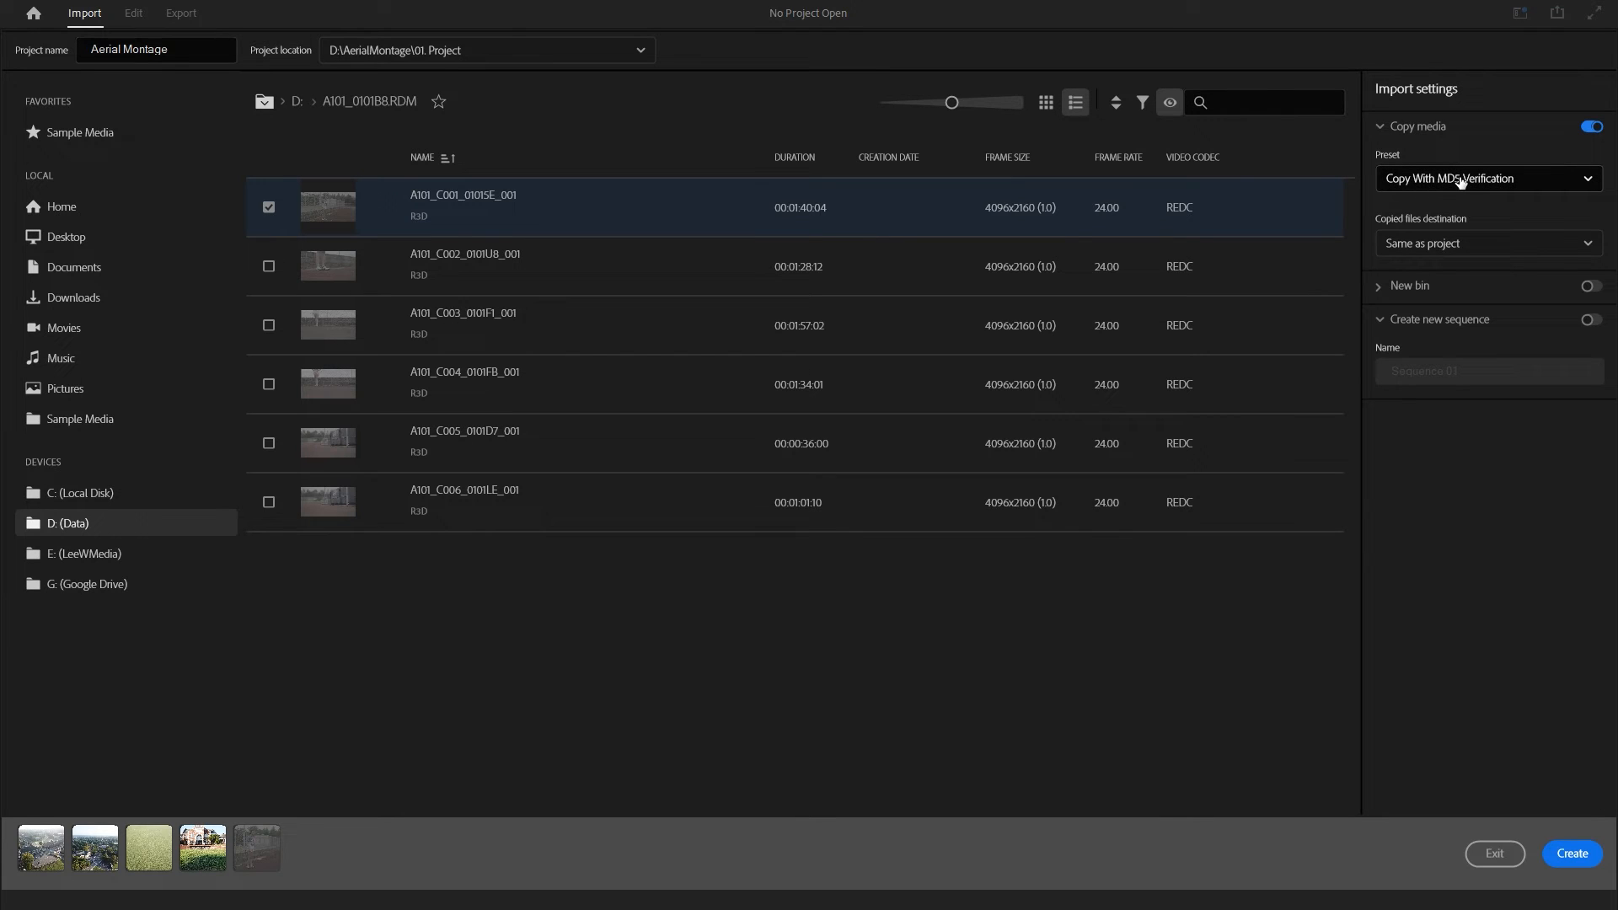
click(1509, 179)
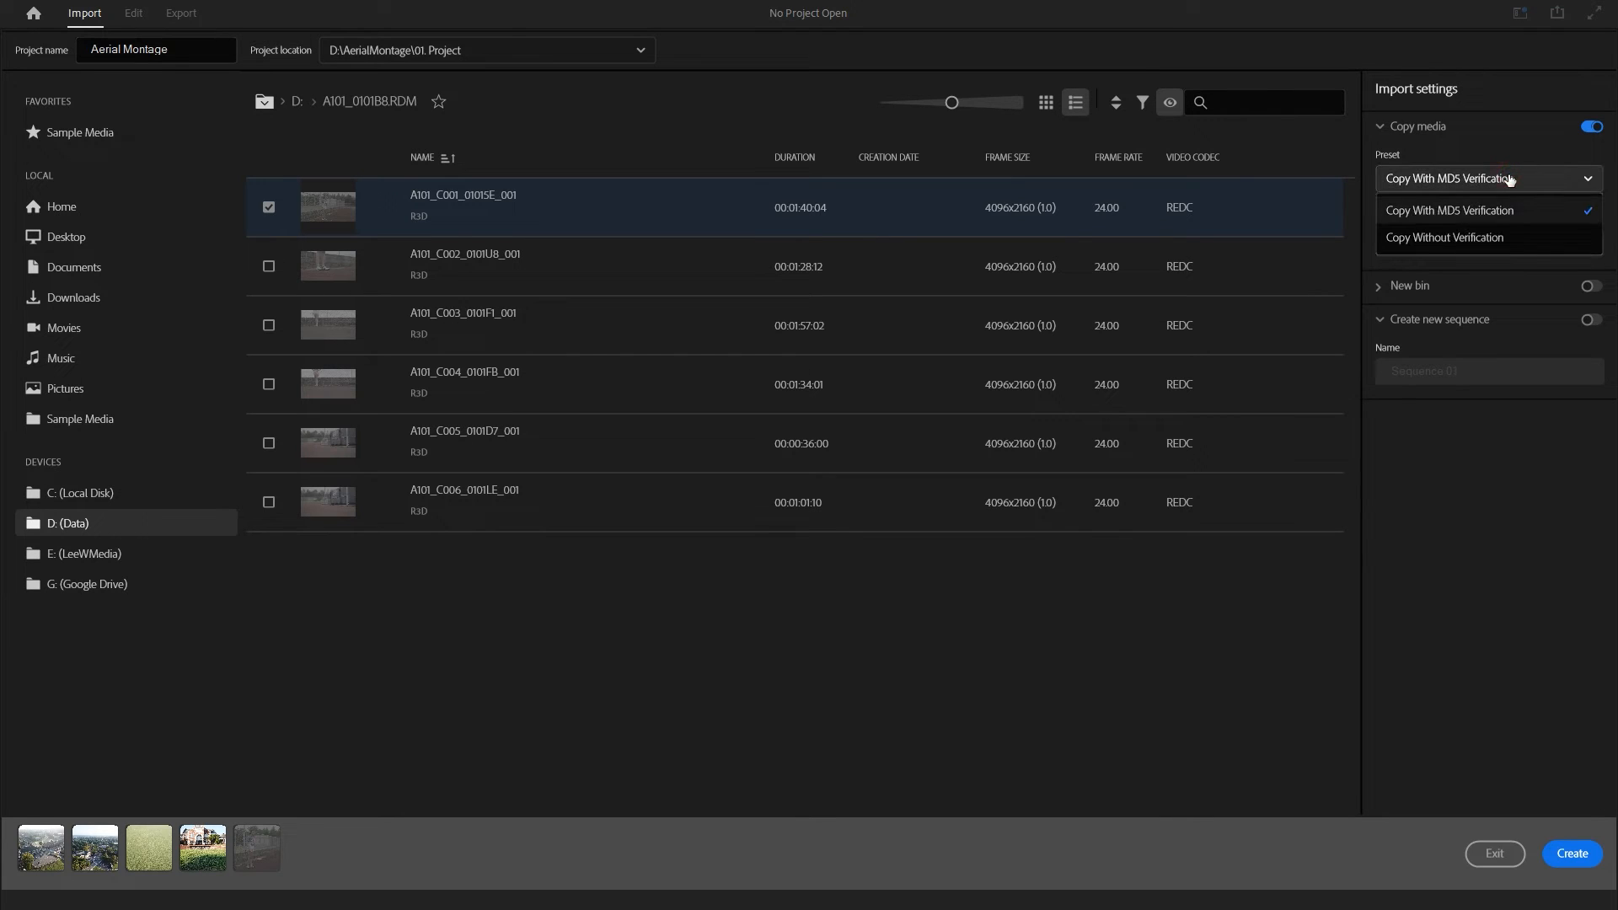
click(1509, 238)
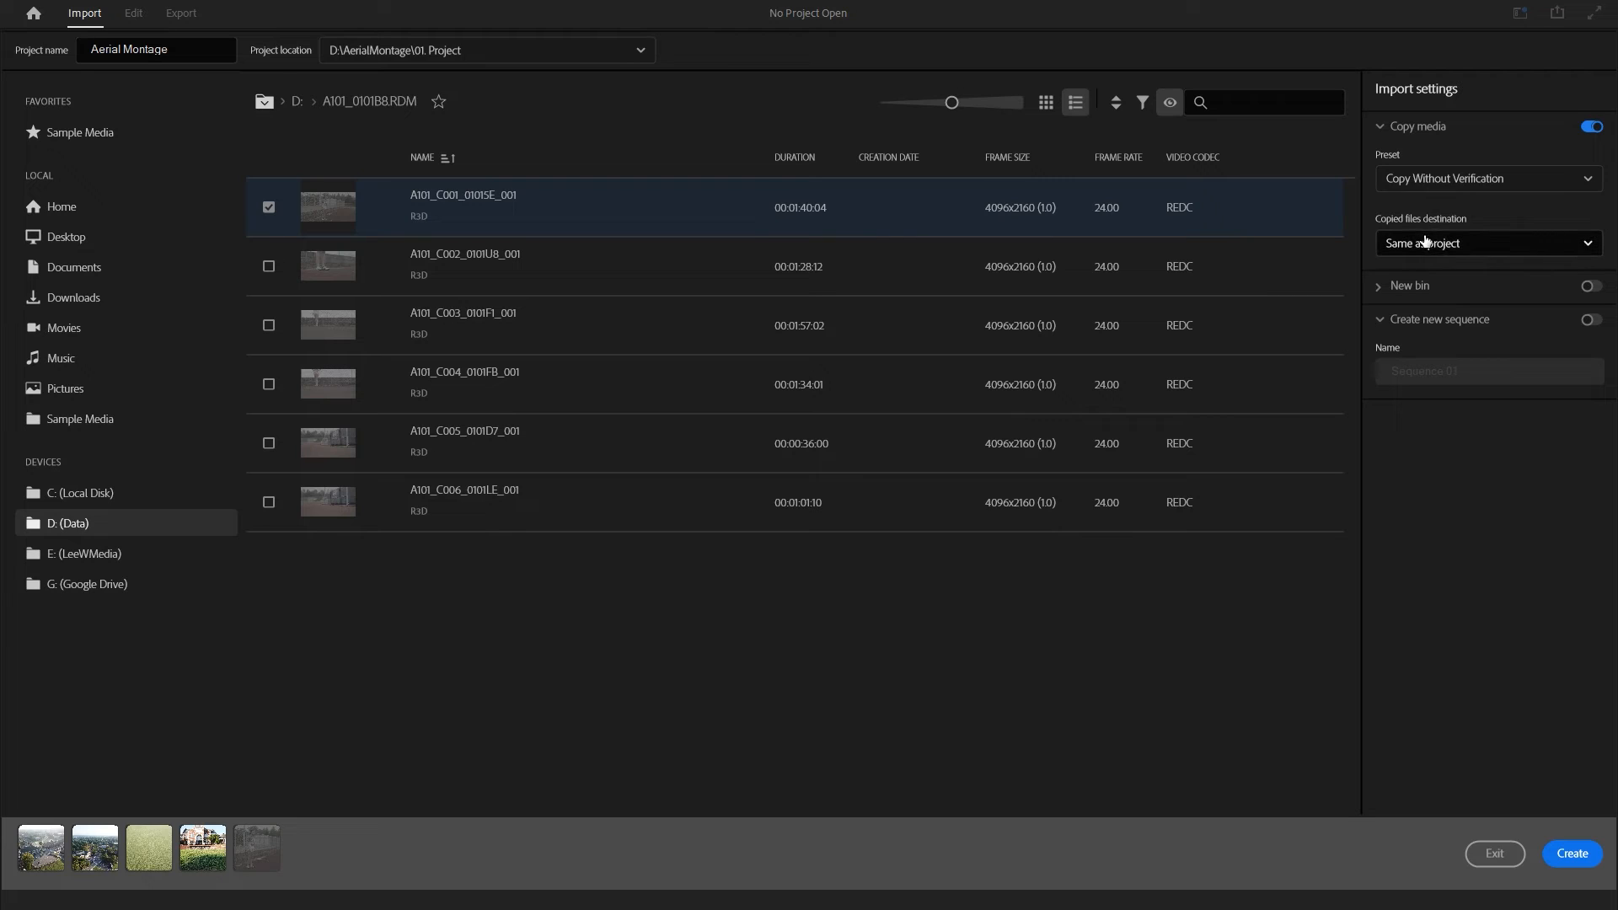
Set the copied files destination to the Card 1 folder inside D:\AerialMontage\02. Video.
click(1477, 243)
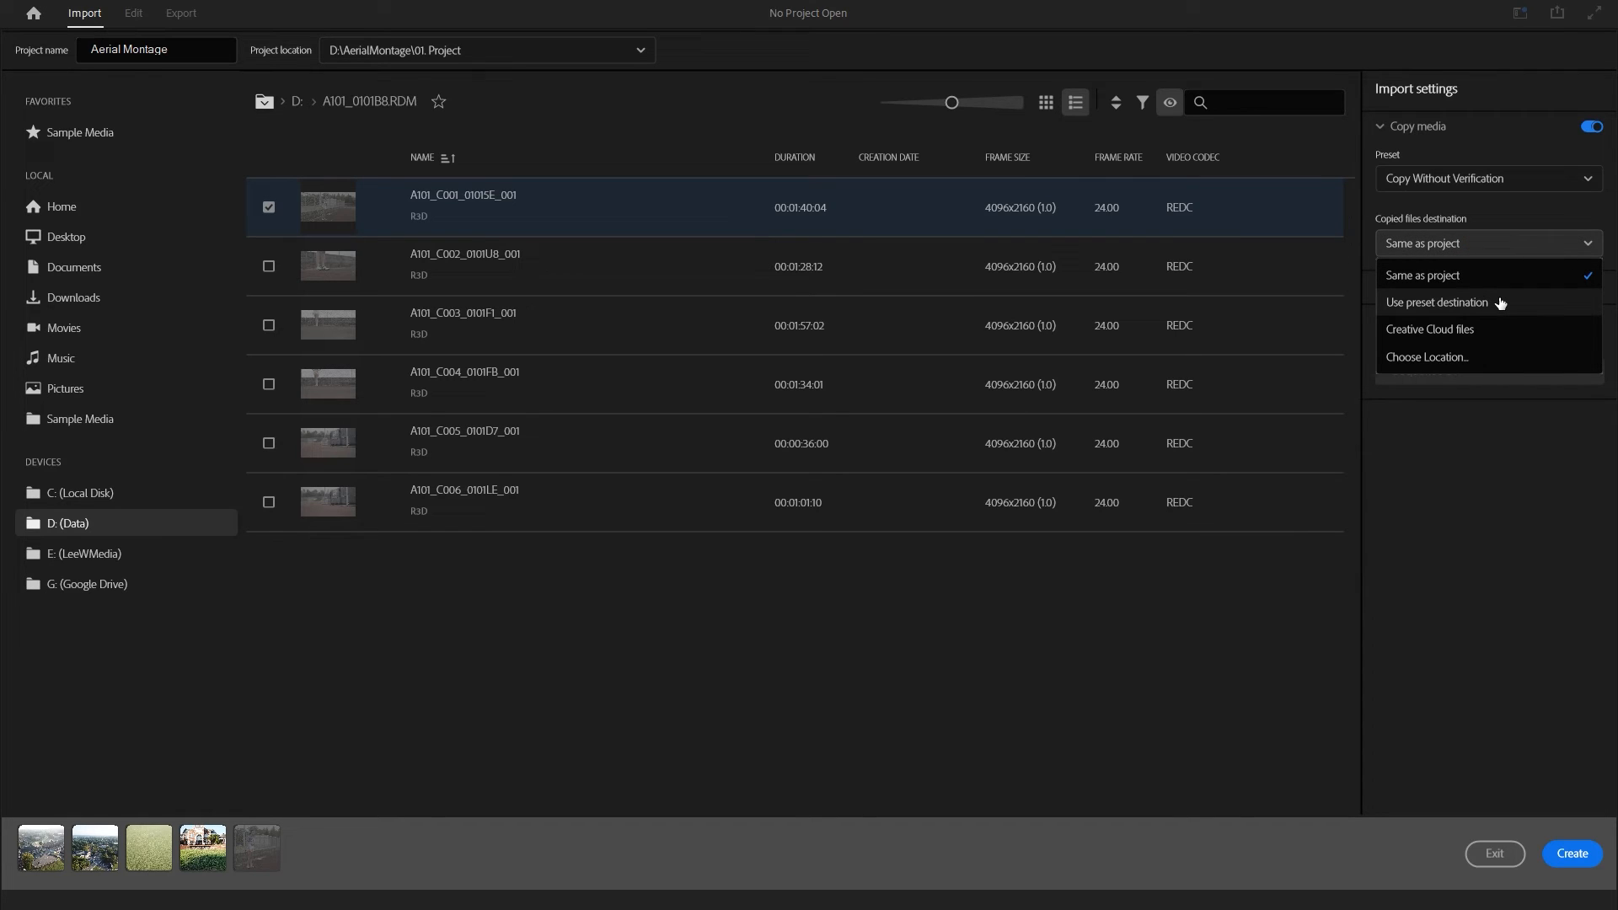
click(1434, 358)
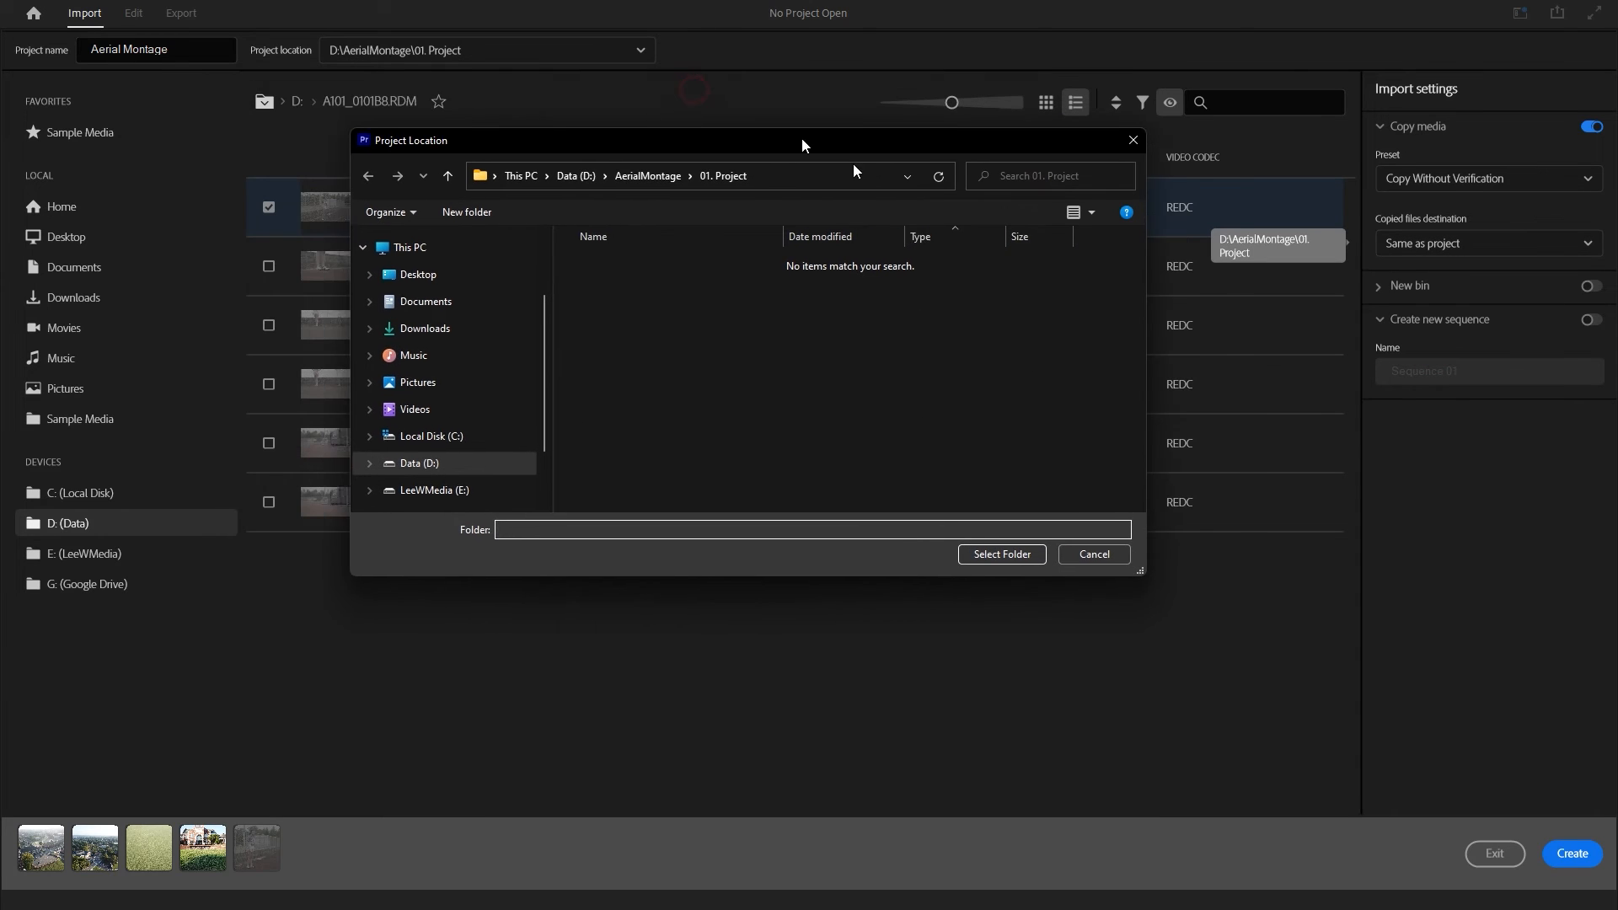
drag(803, 145, 880, 180)
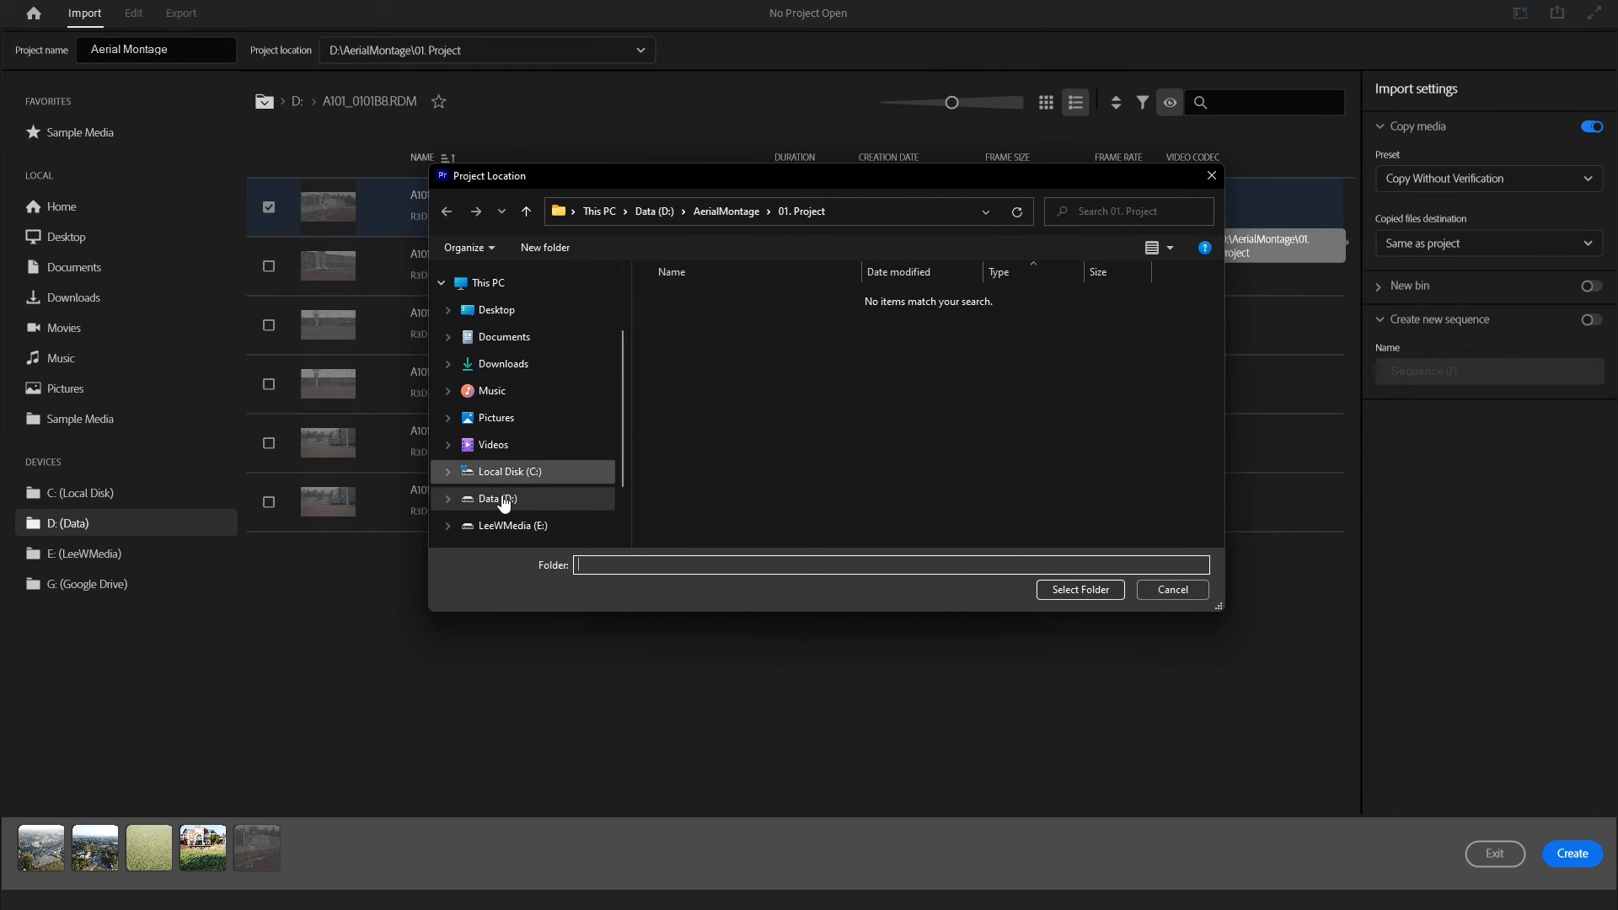
click(735, 211)
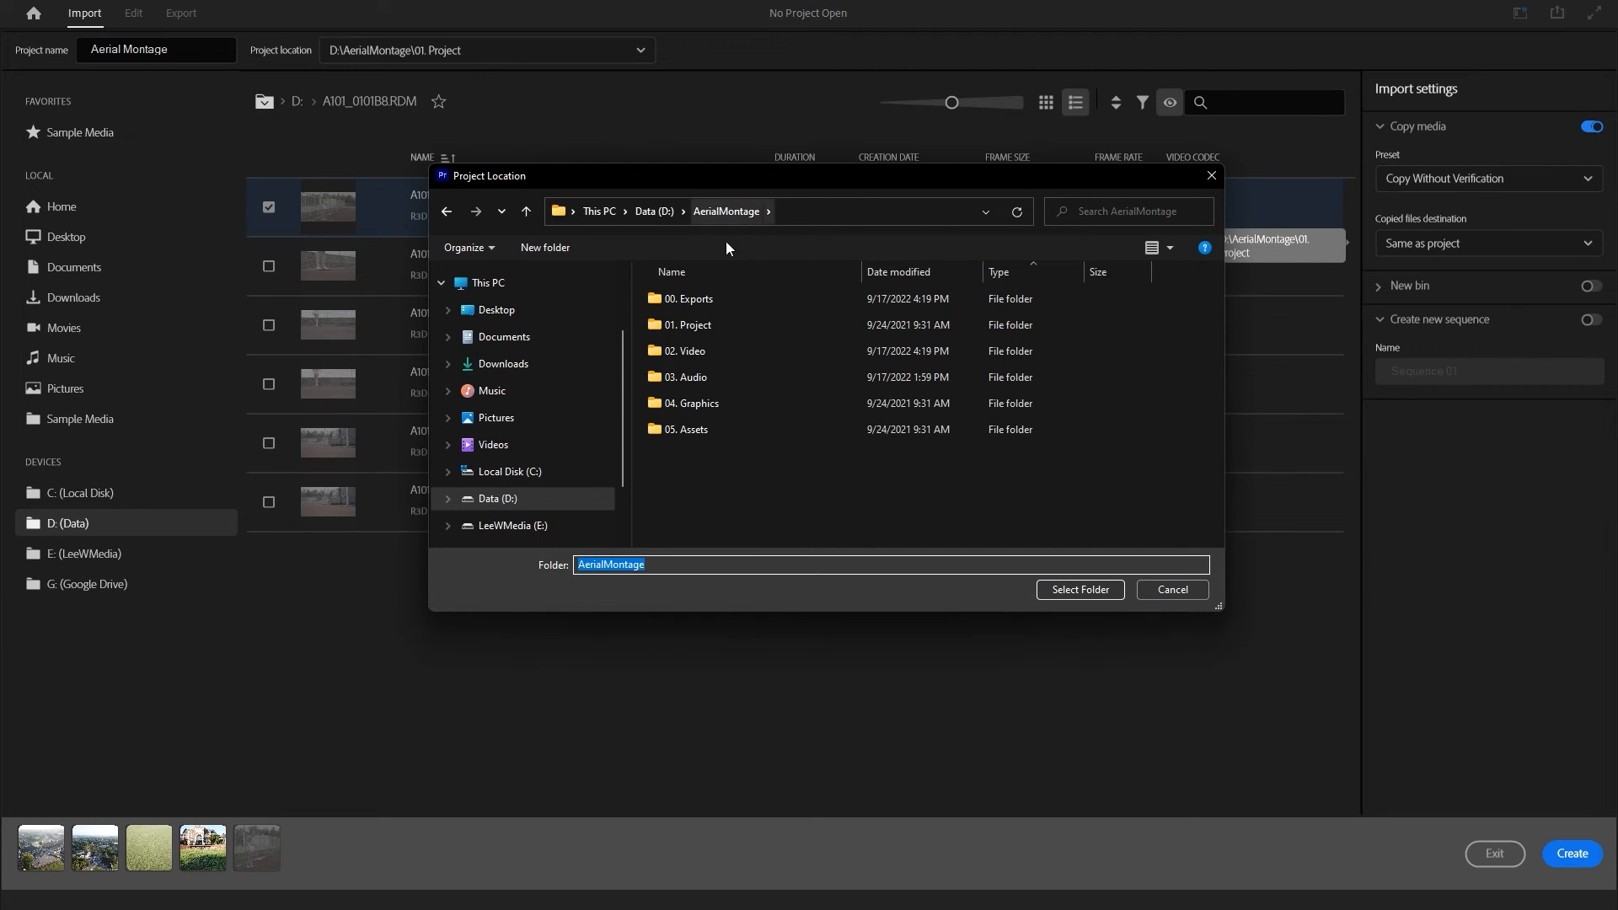
double_click(703, 352)
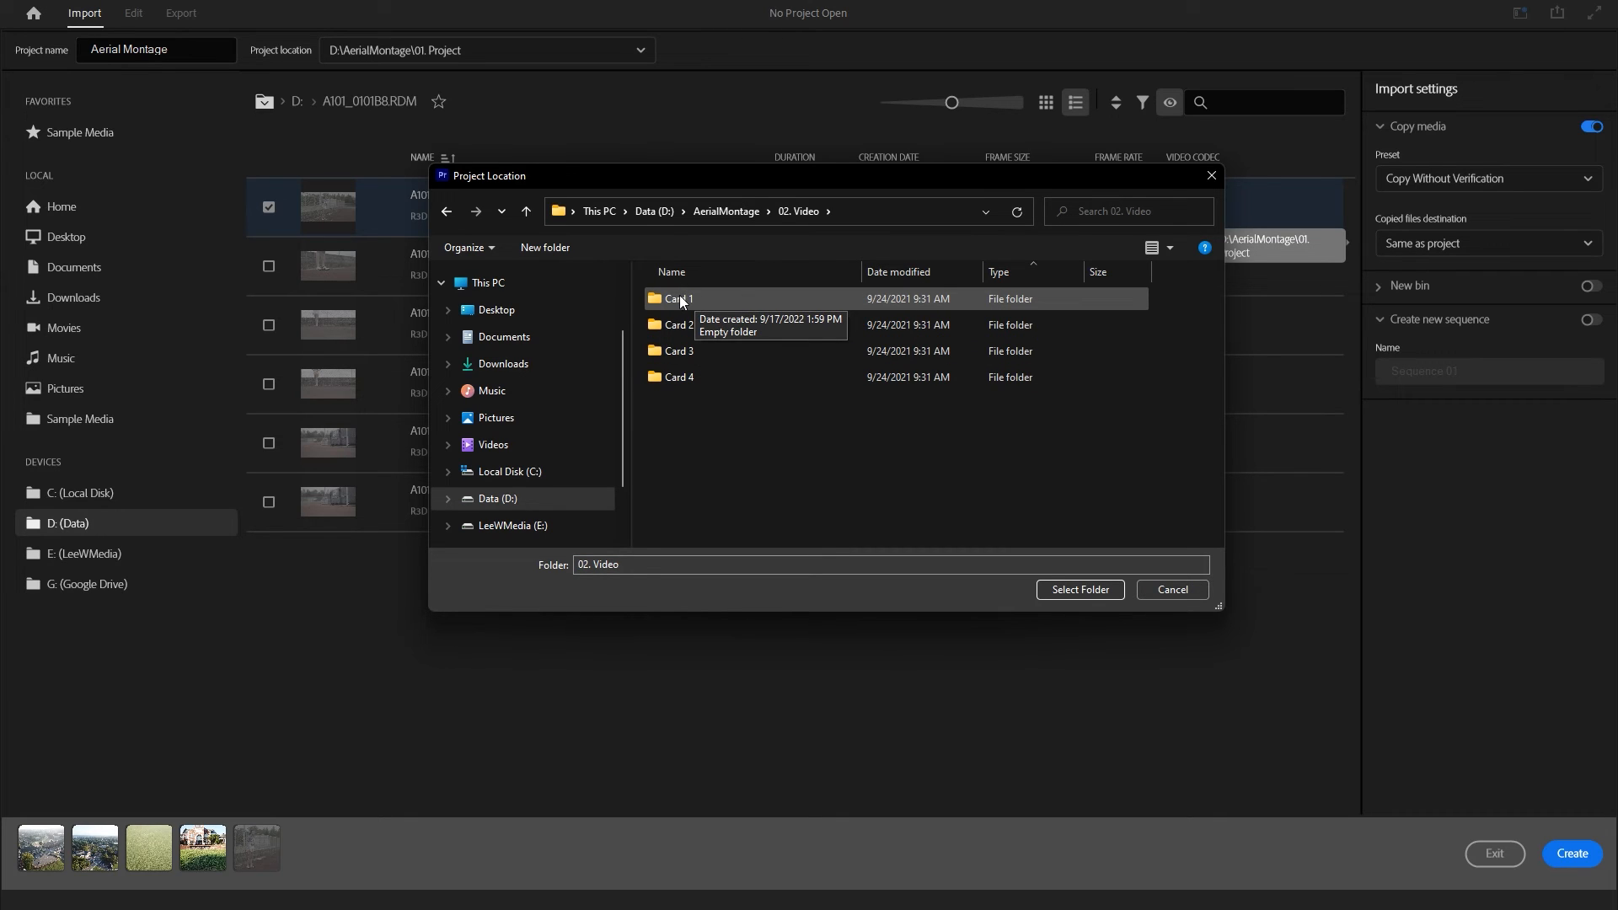
double_click(679, 299)
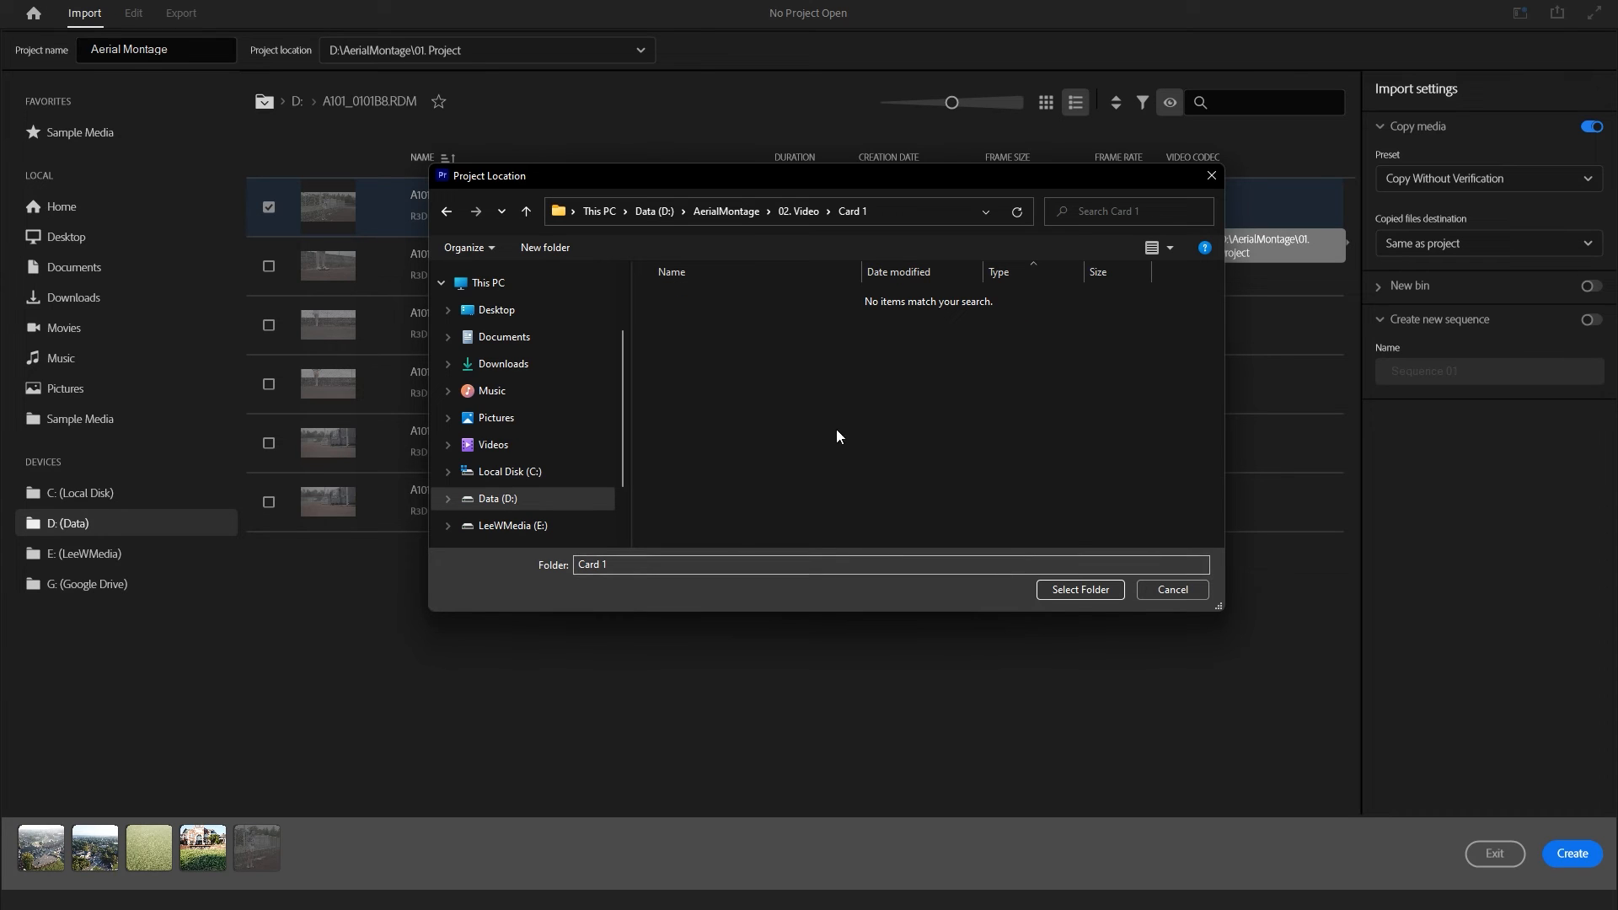
click(1067, 588)
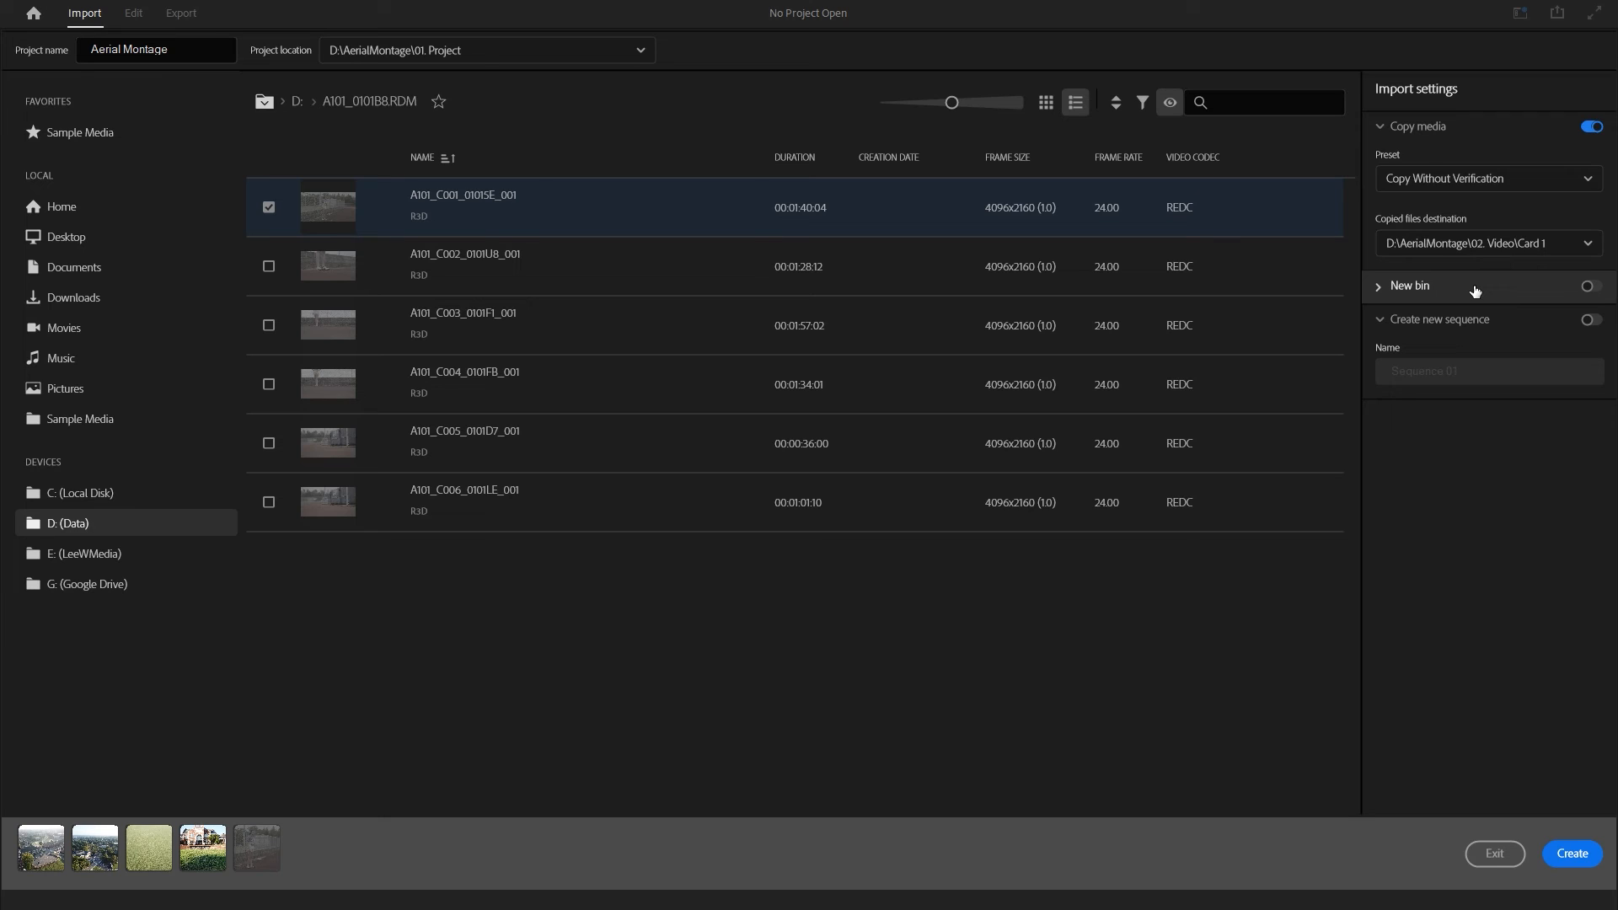
Enable a new bin for the imported media and name it Video.
click(1589, 287)
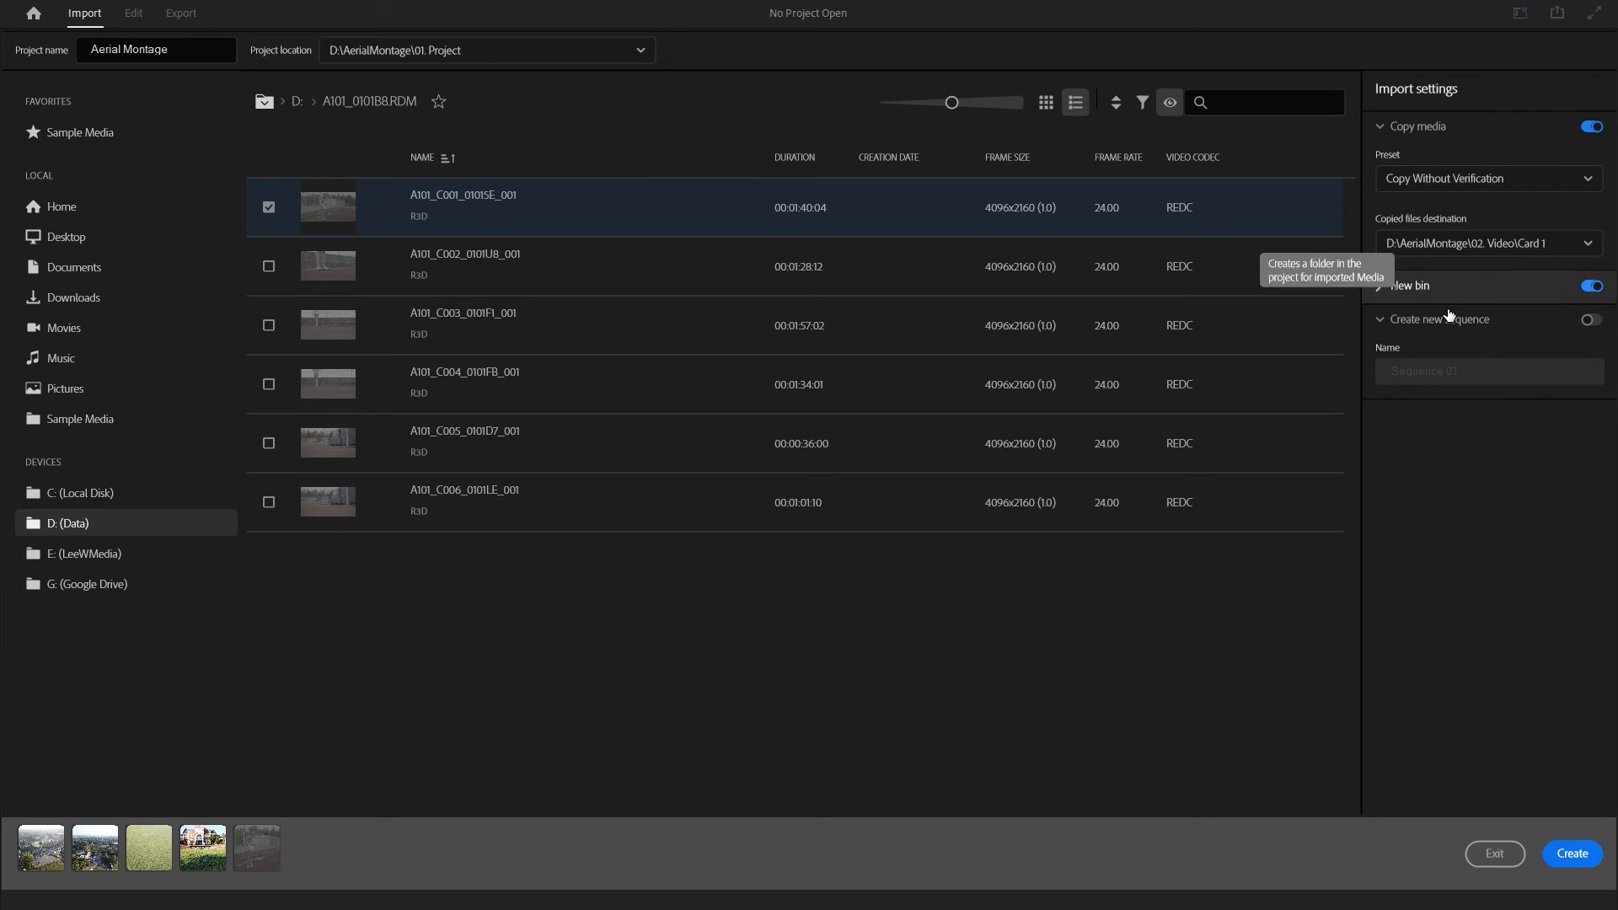
click(1379, 286)
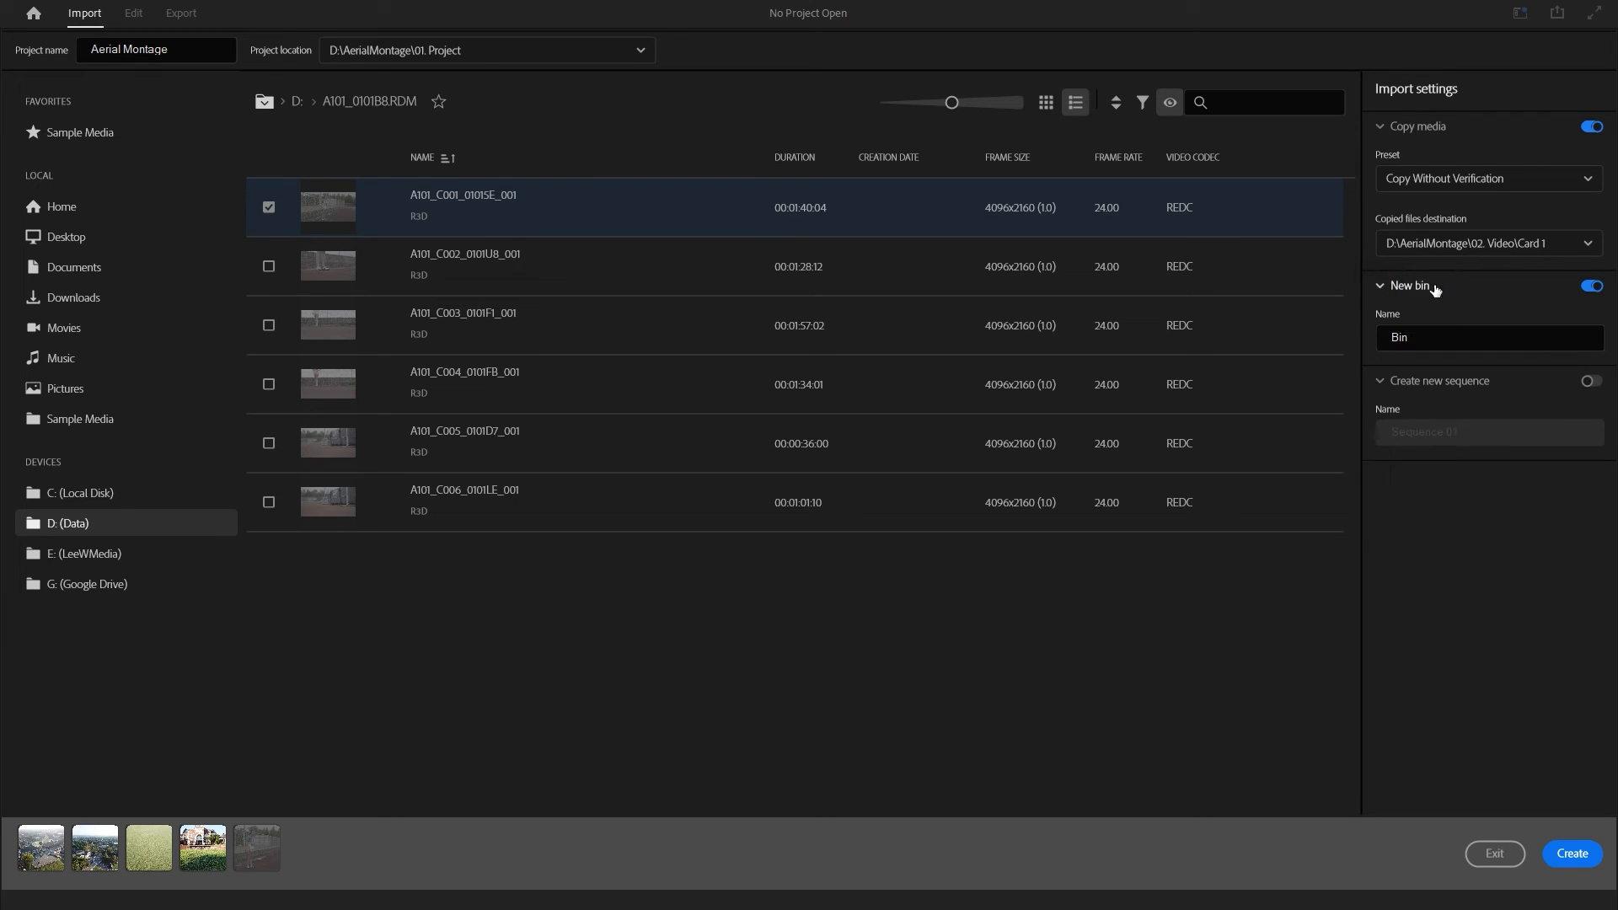
click(1422, 338)
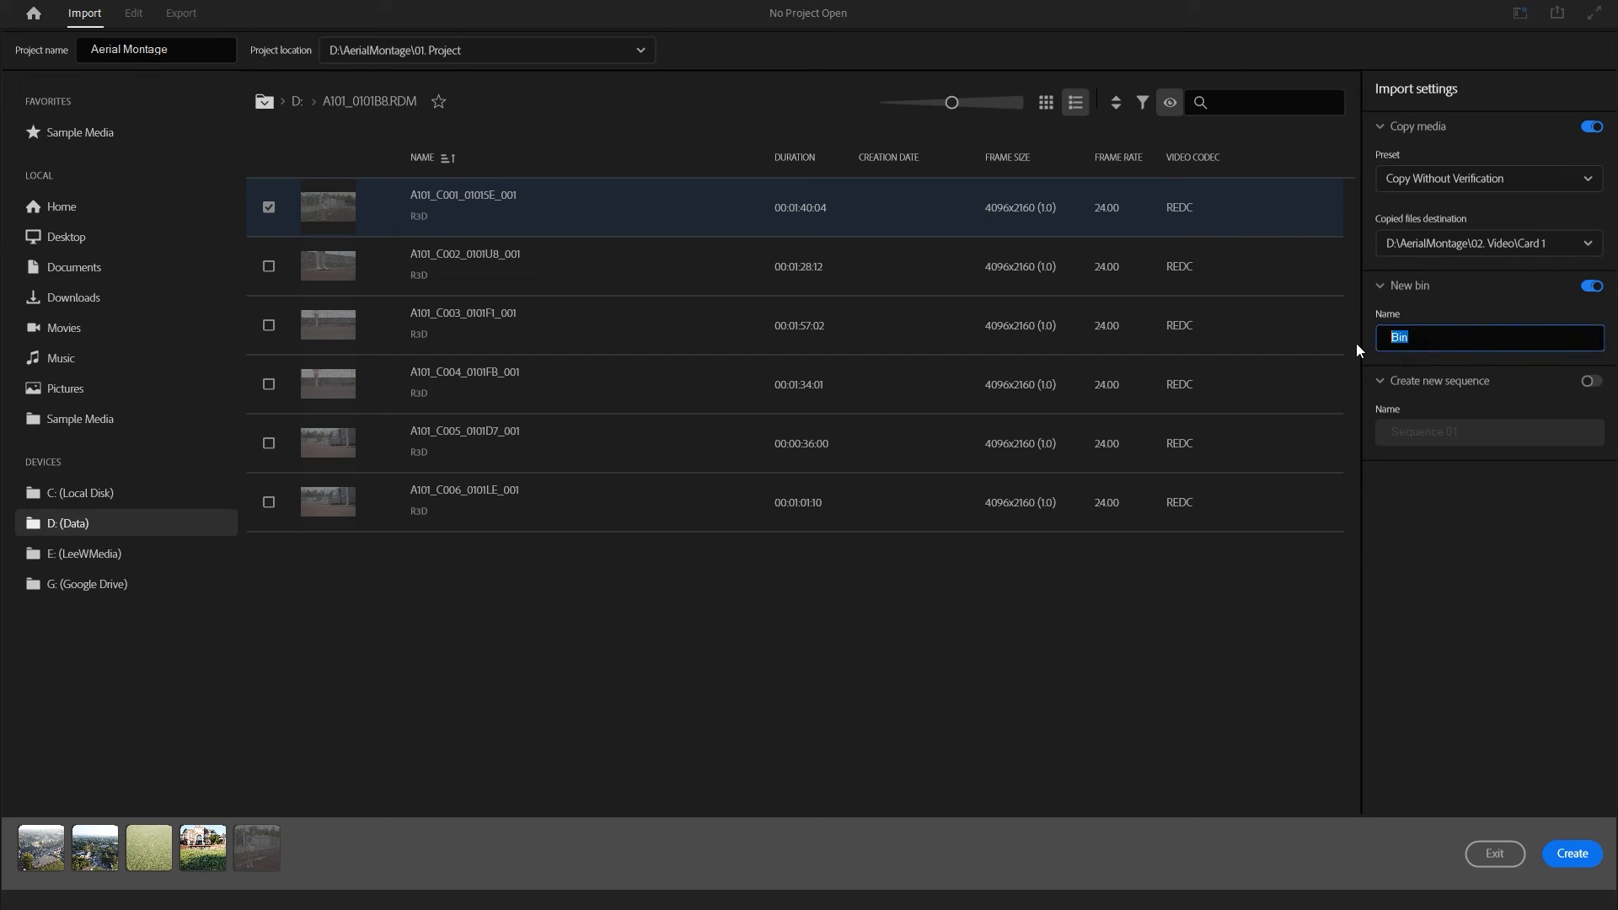
text(Video)
click(1390, 413)
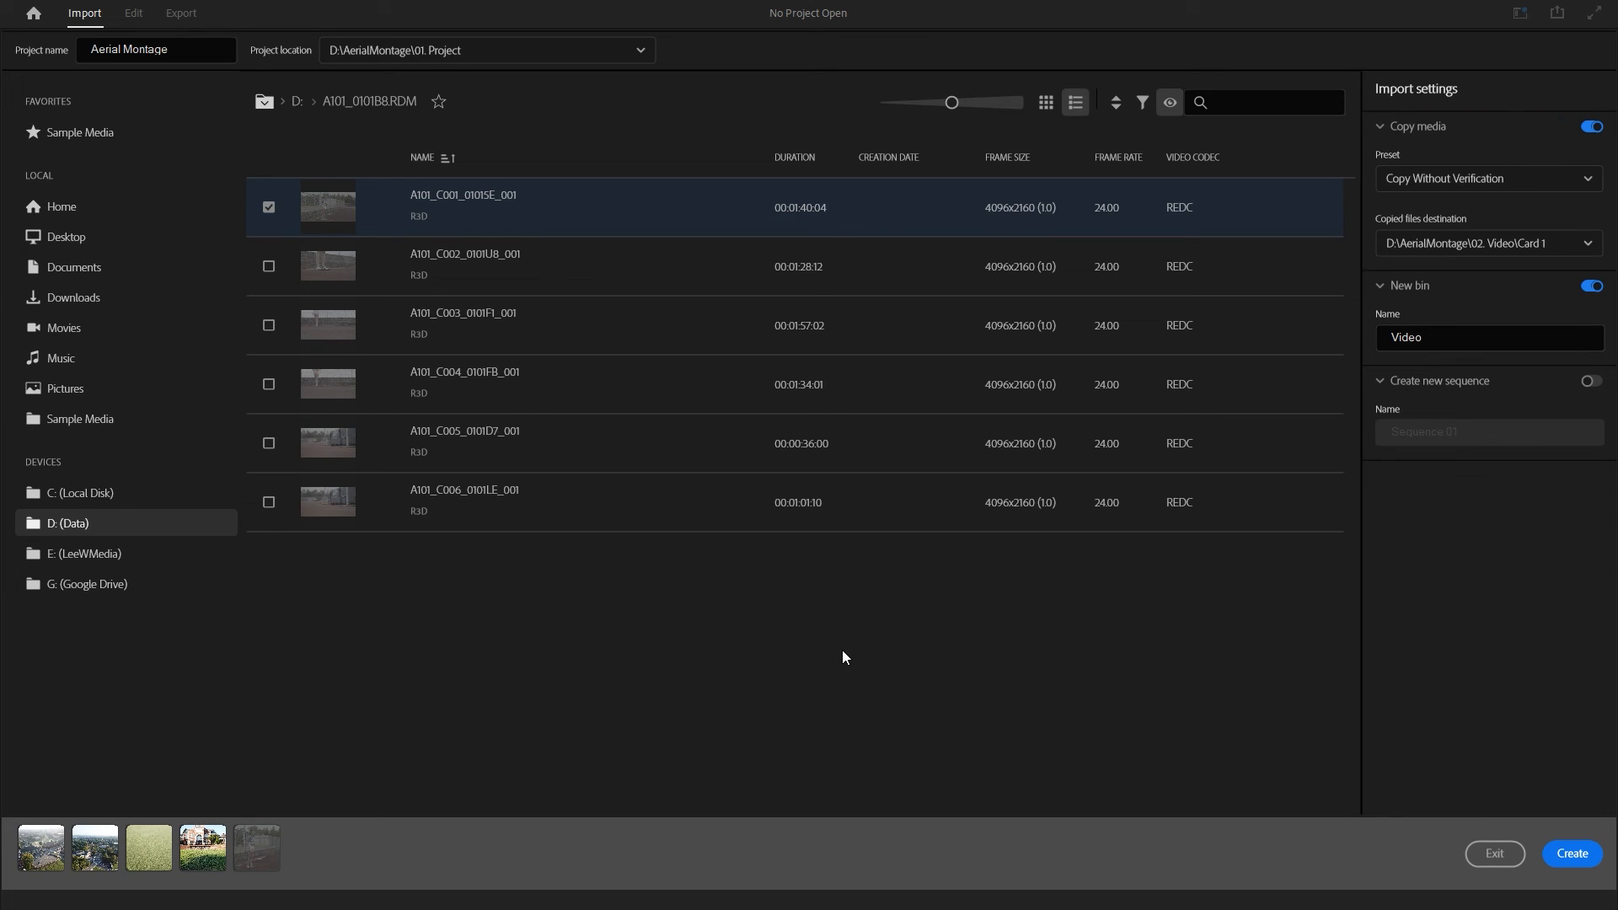
Create the project, close Adobe Media Encoder once the clips are copied, and open the Video bin.
click(1573, 854)
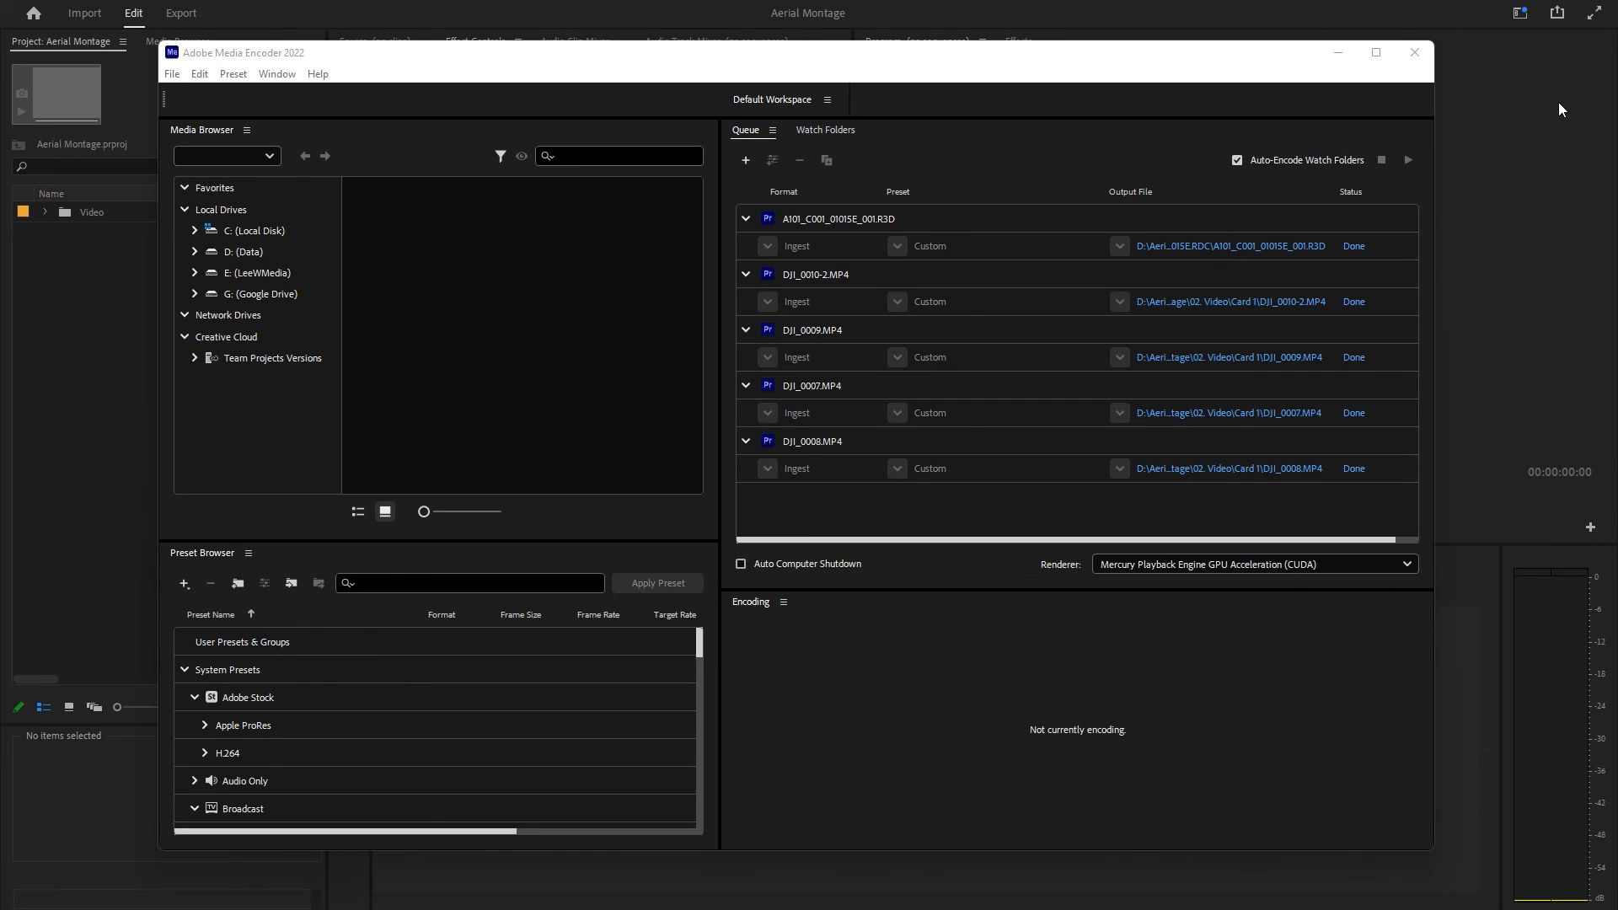
click(1416, 53)
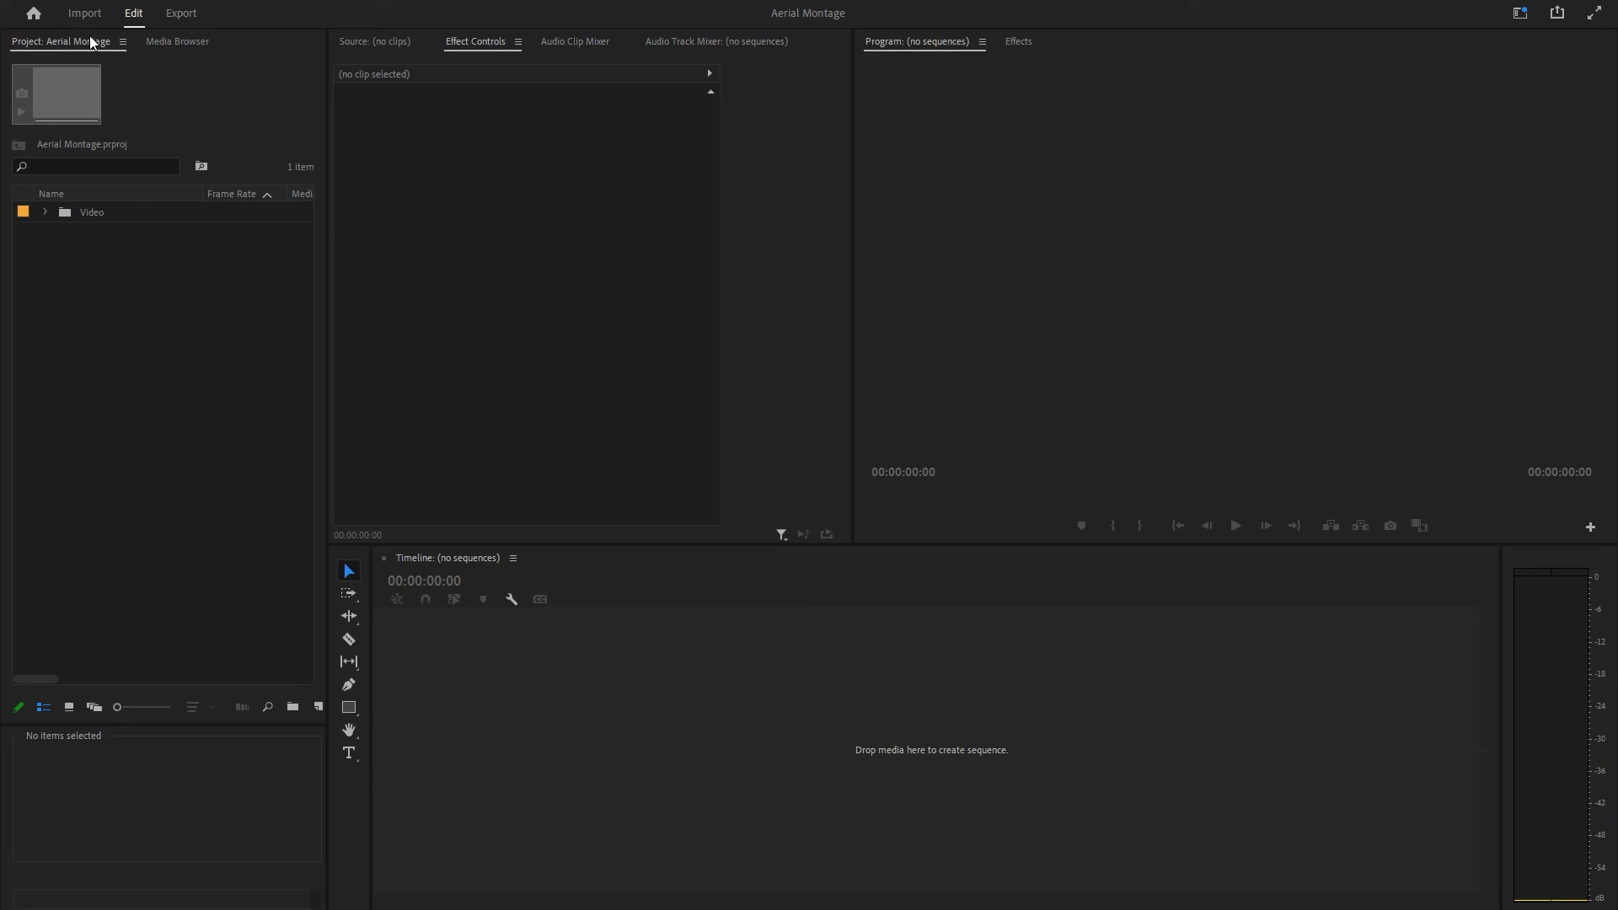
double_click(84, 214)
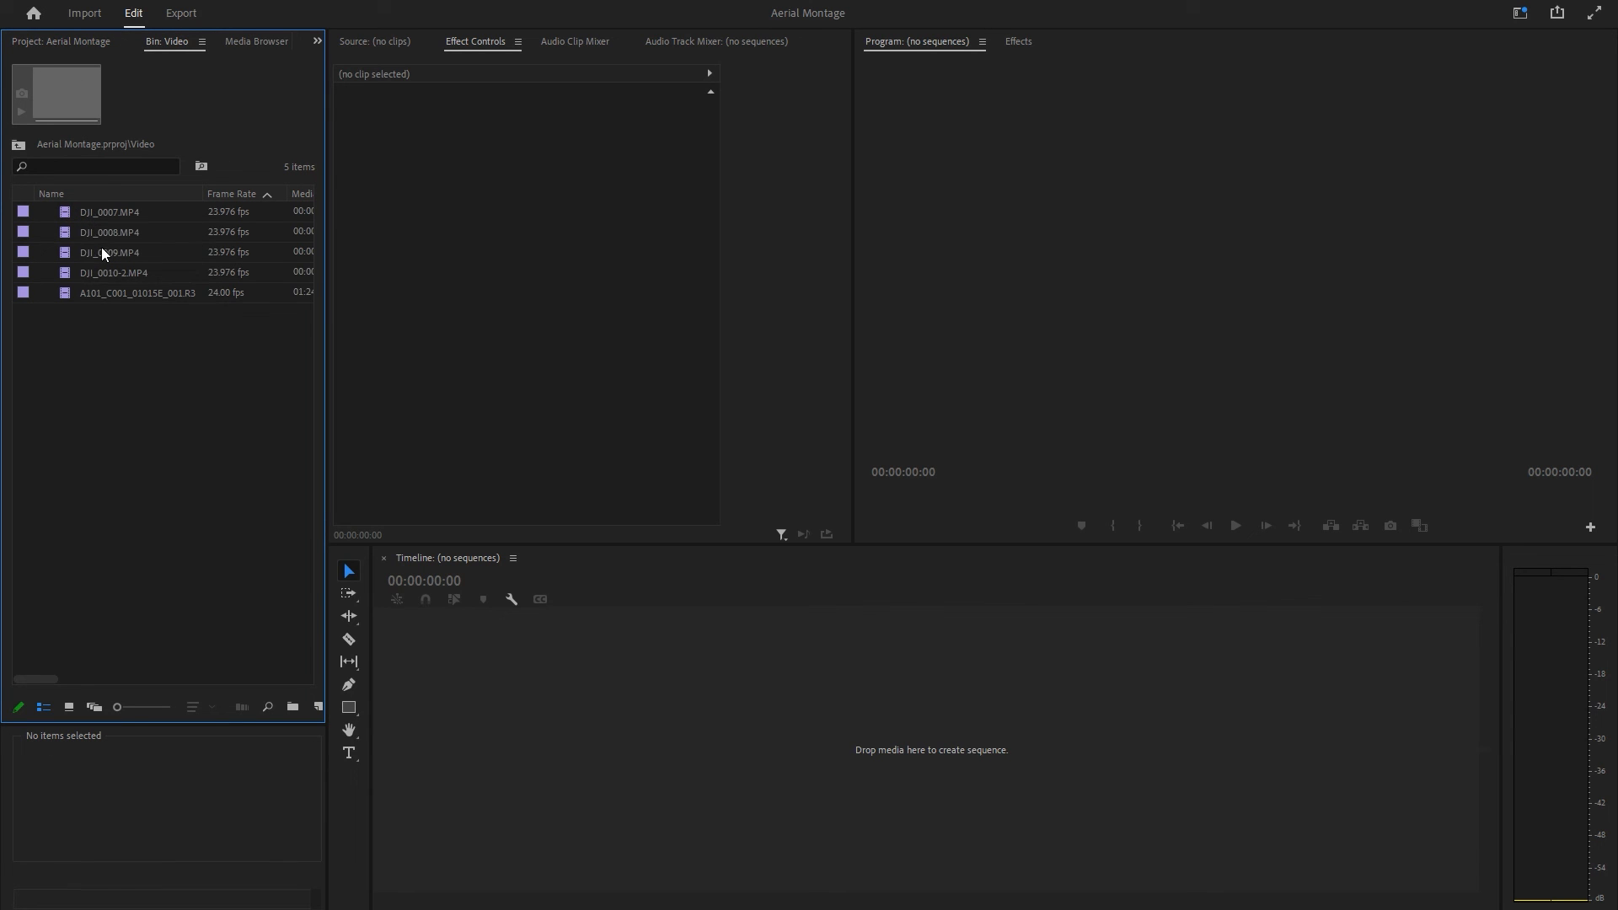